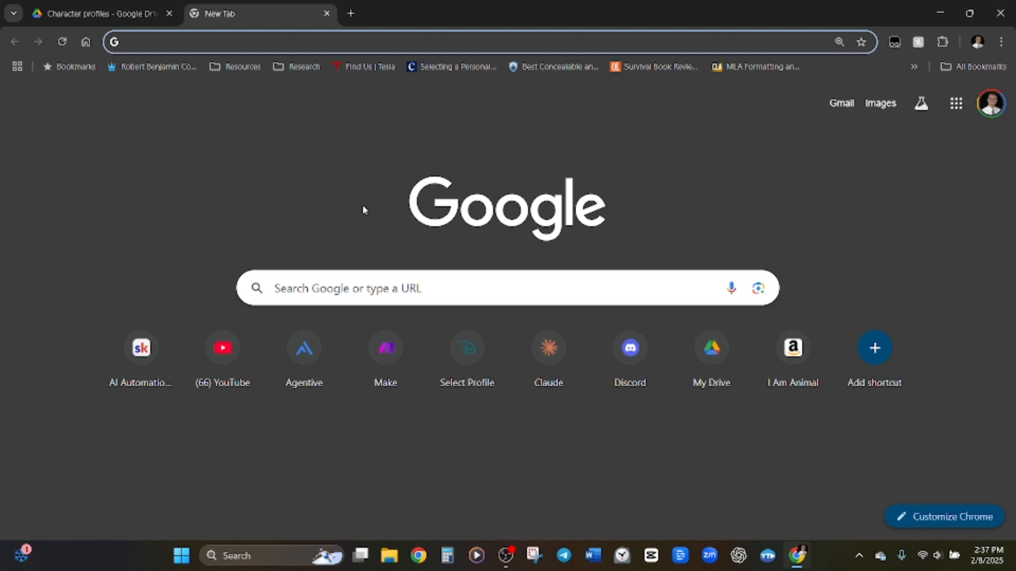
Step: Open the Character Designer chat using the agentivehub.com link stored in the clipboard history
key(super+v)
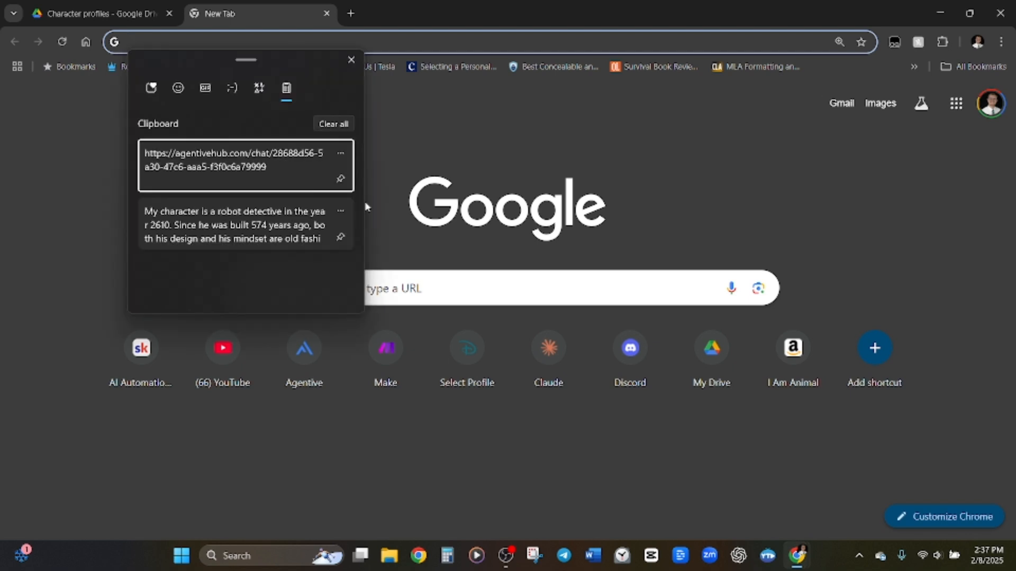
click(296, 174)
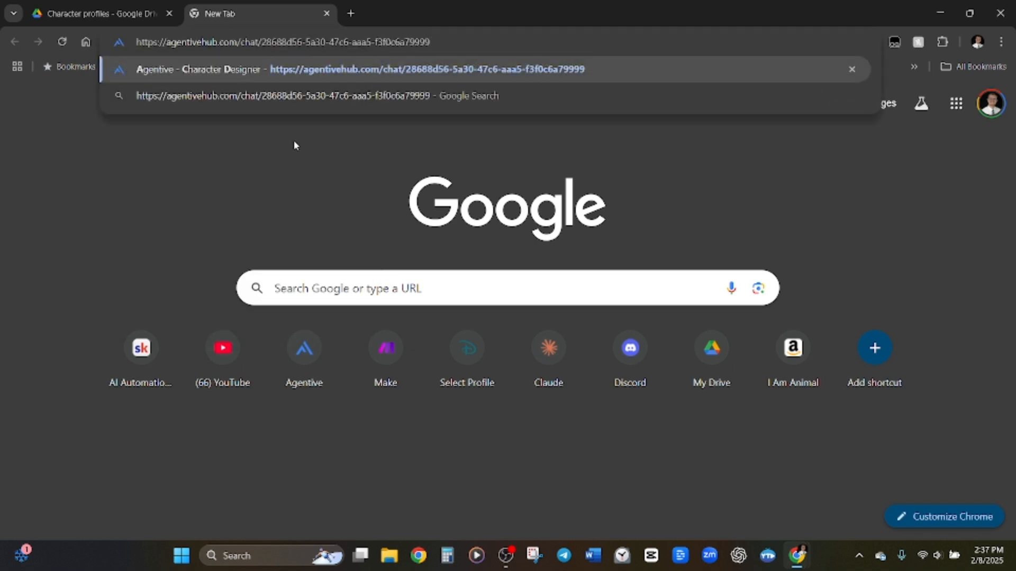
key(Return)
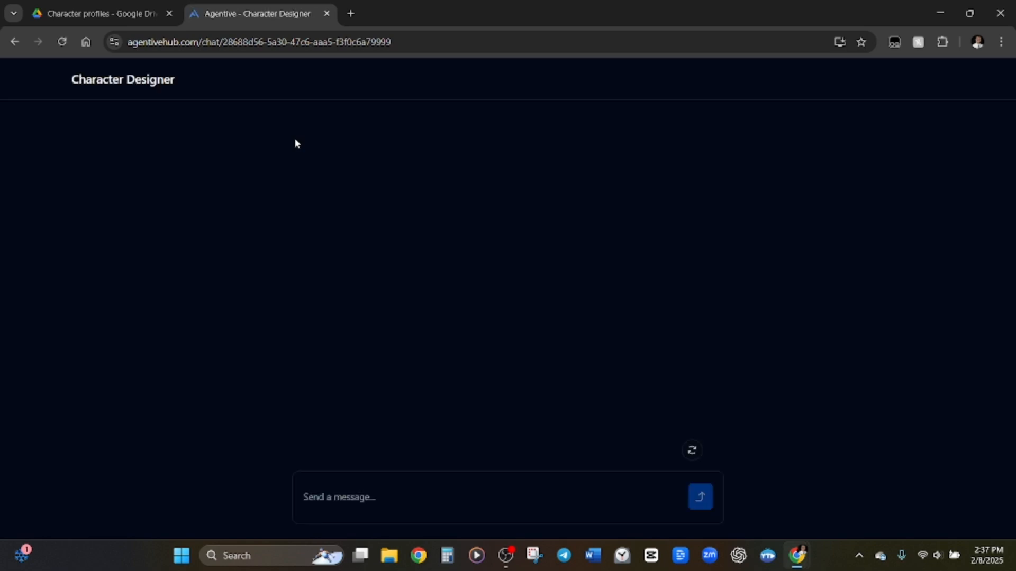
Step: Send the Character Designer the message "I'd like to name a character!"
click(405, 493)
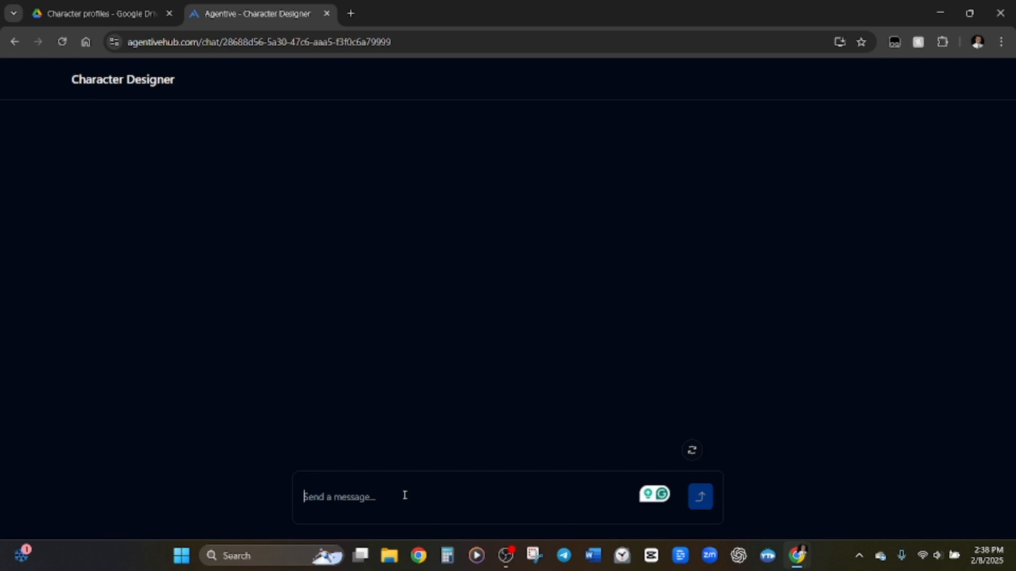
text(I'd like to )
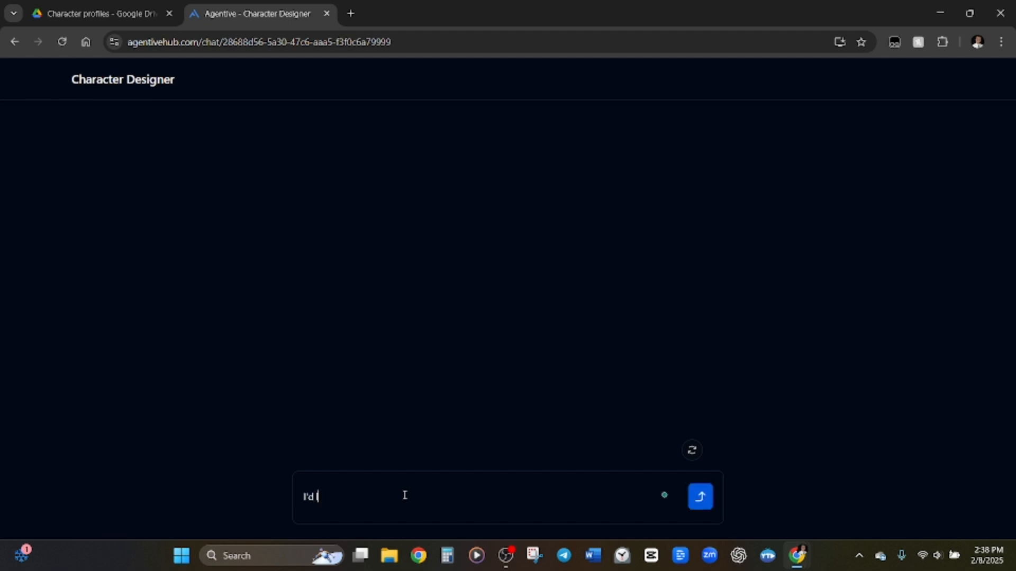
text(name a character!)
key(Return)
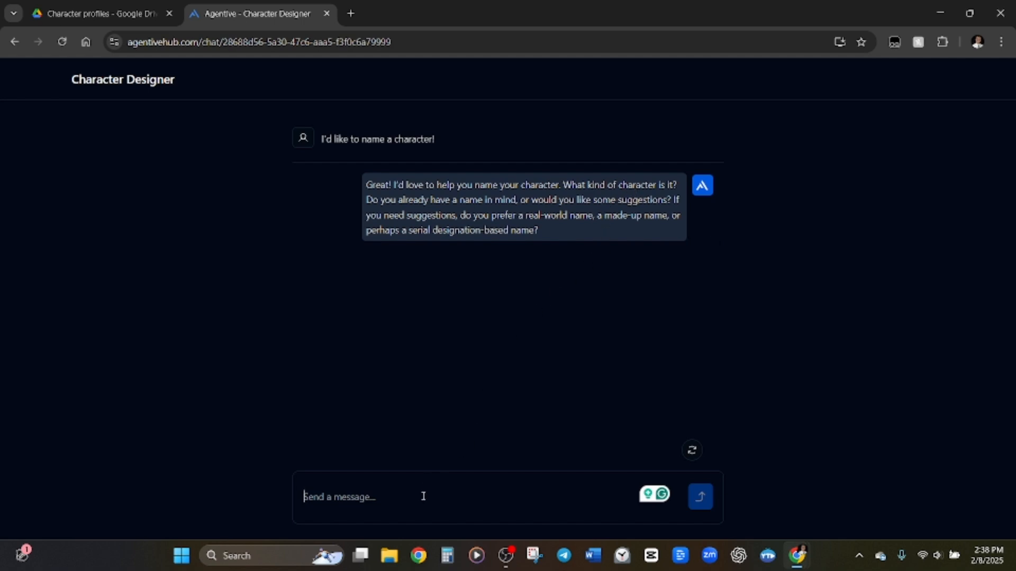
Step: Paste the copied description of the old-fashioned robot detective in the year 2610, read it through, and send it to the chatbot
key(super+v)
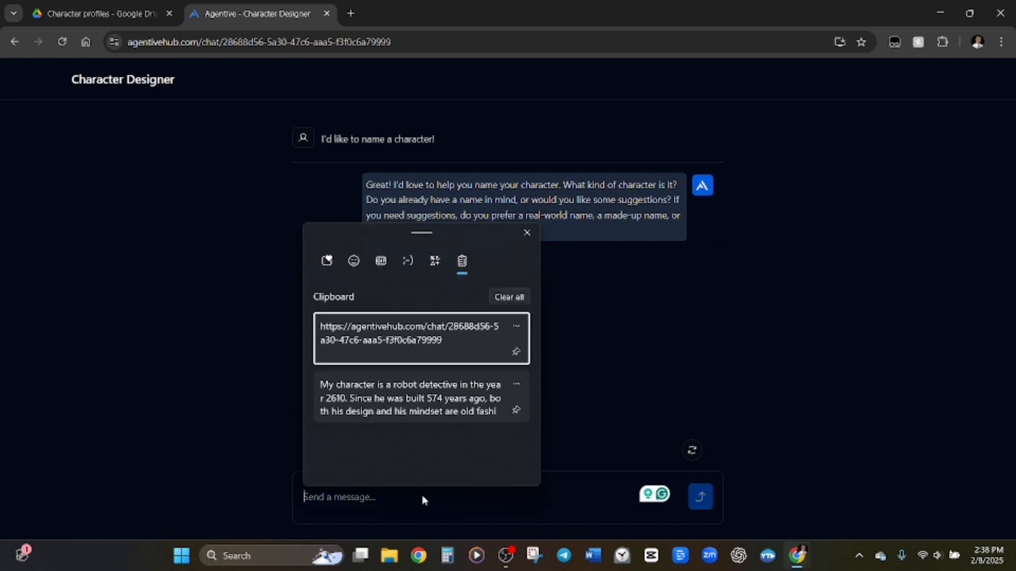
click(423, 398)
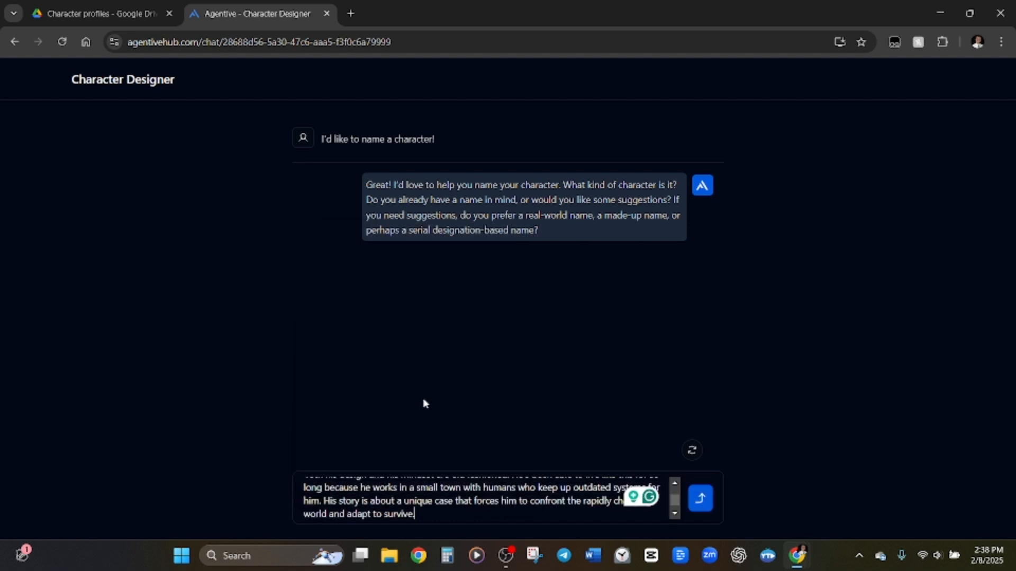
drag(447, 491, 424, 477)
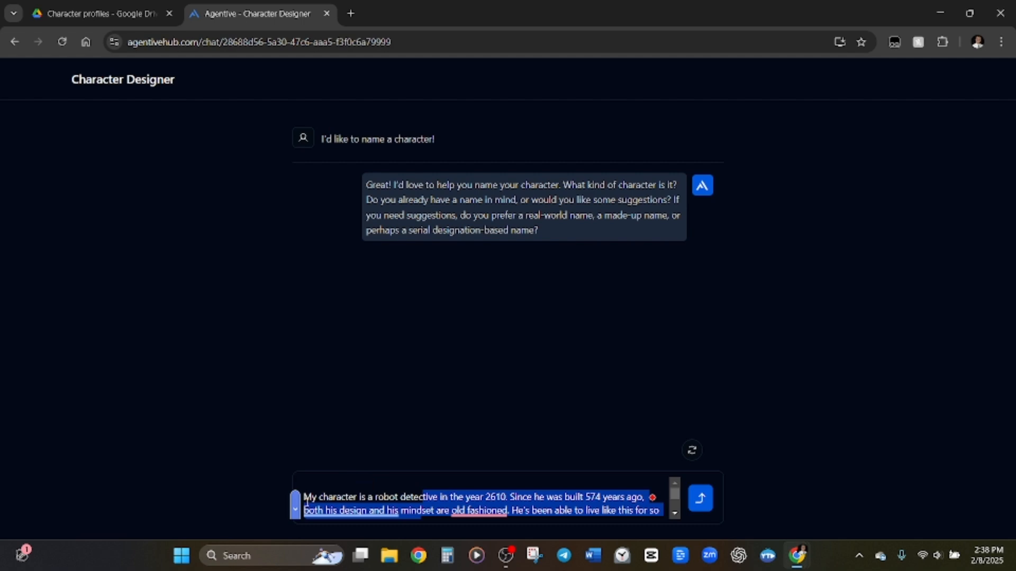
click(355, 497)
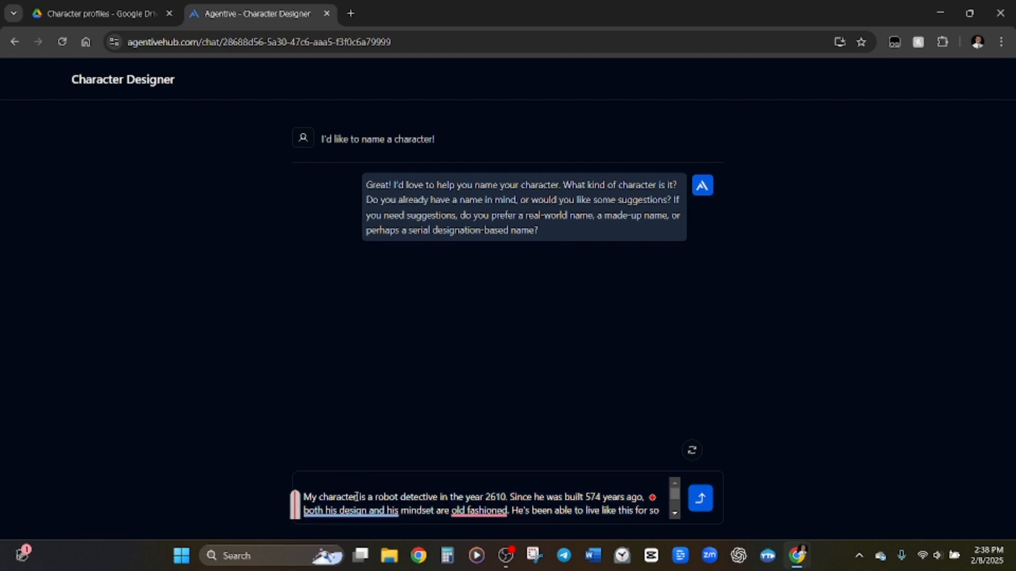
click(675, 515)
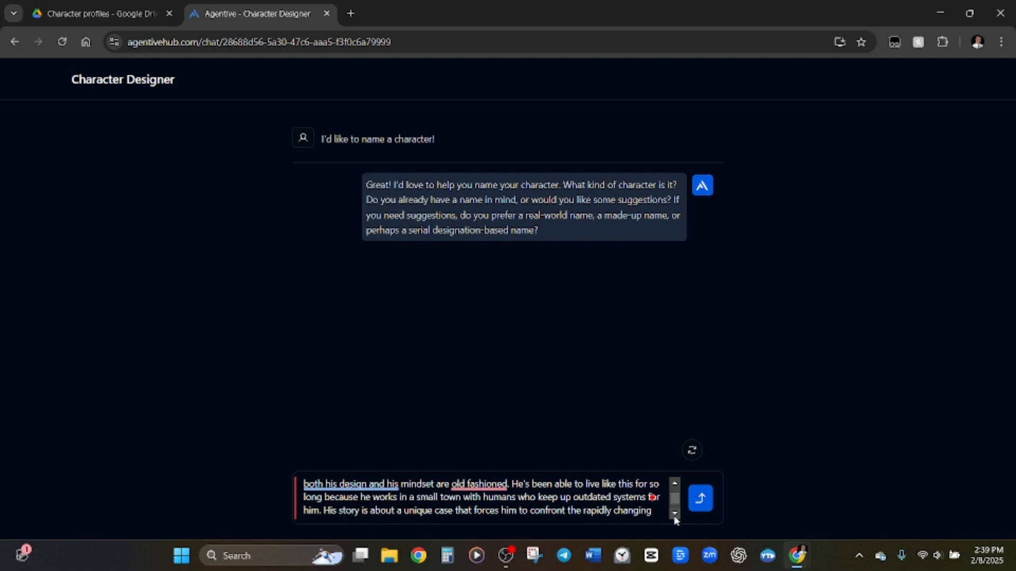
click(675, 516)
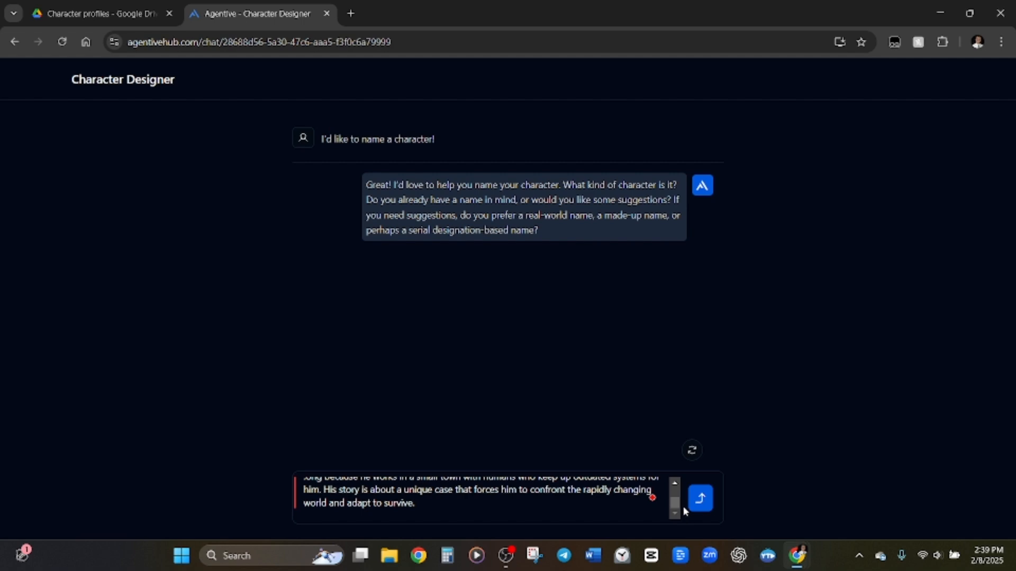
click(700, 499)
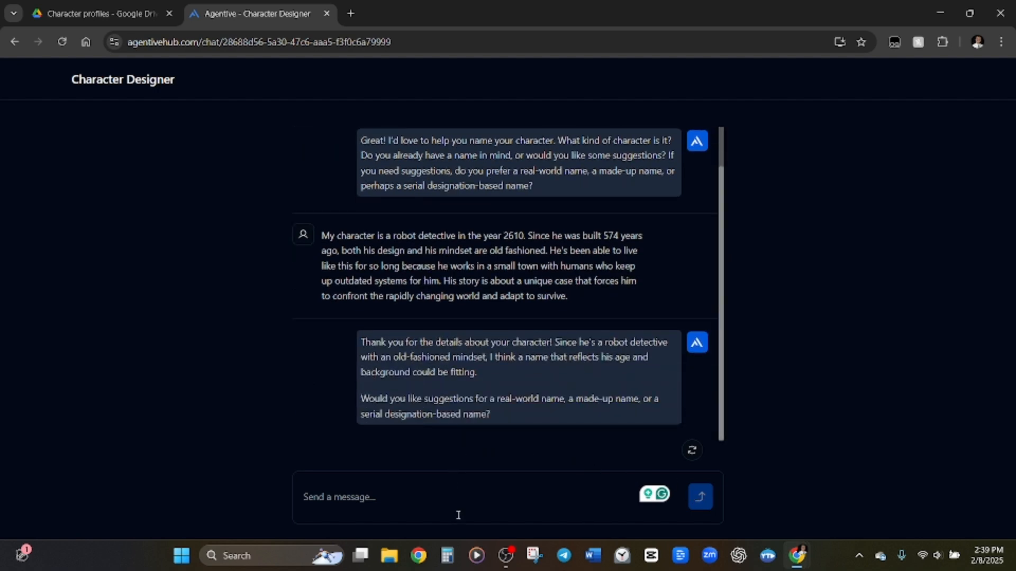
Step: Answer the chatbot's question about the name type with "Let's do serial designation names."
text(Let)
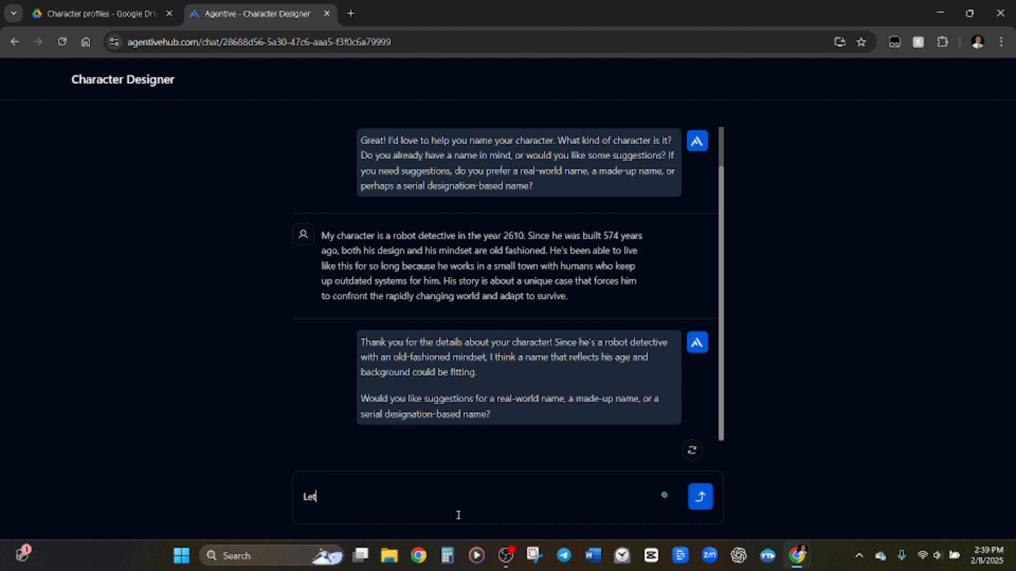
text('s do serial designation )
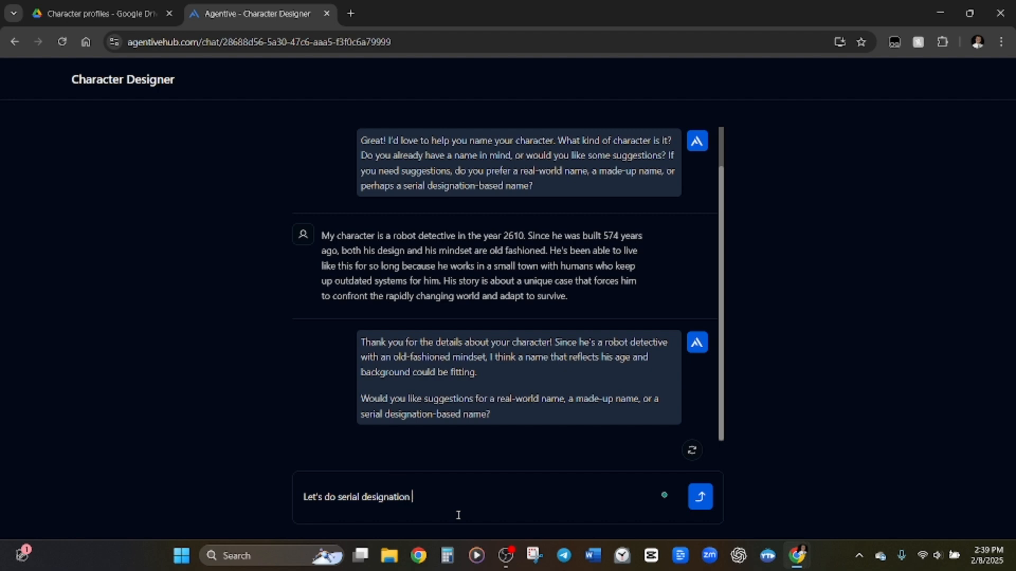
text(names.)
key(Return)
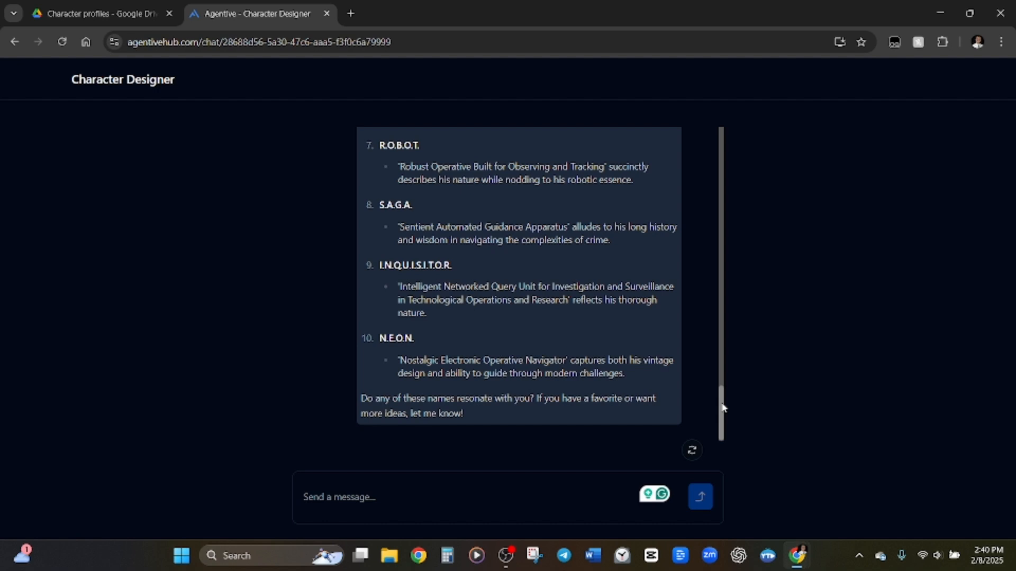
Step: Review the suggested serial designation names and start a reply with "Let's do B3T1N."
drag(722, 404, 733, 341)
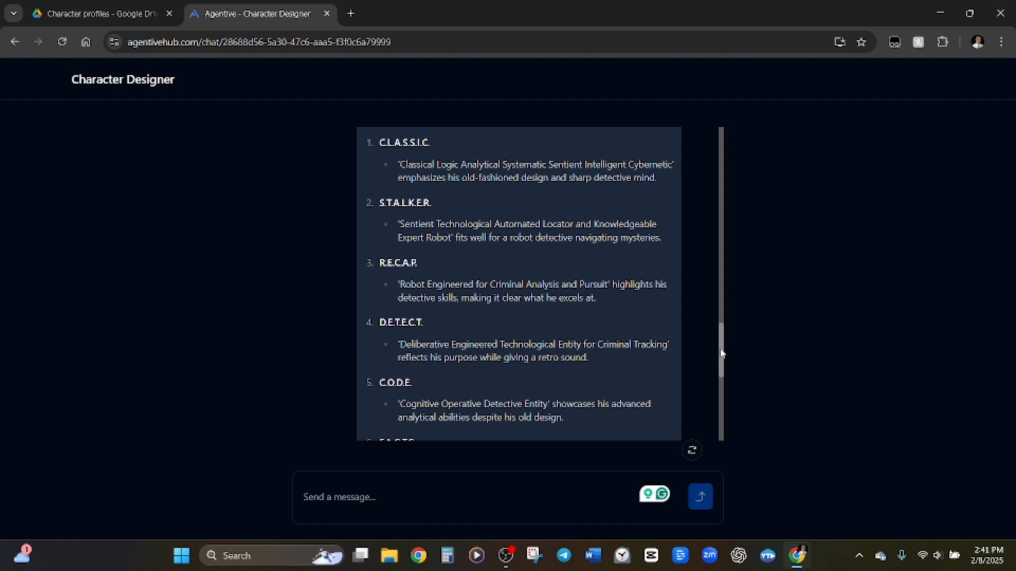
drag(721, 353, 720, 242)
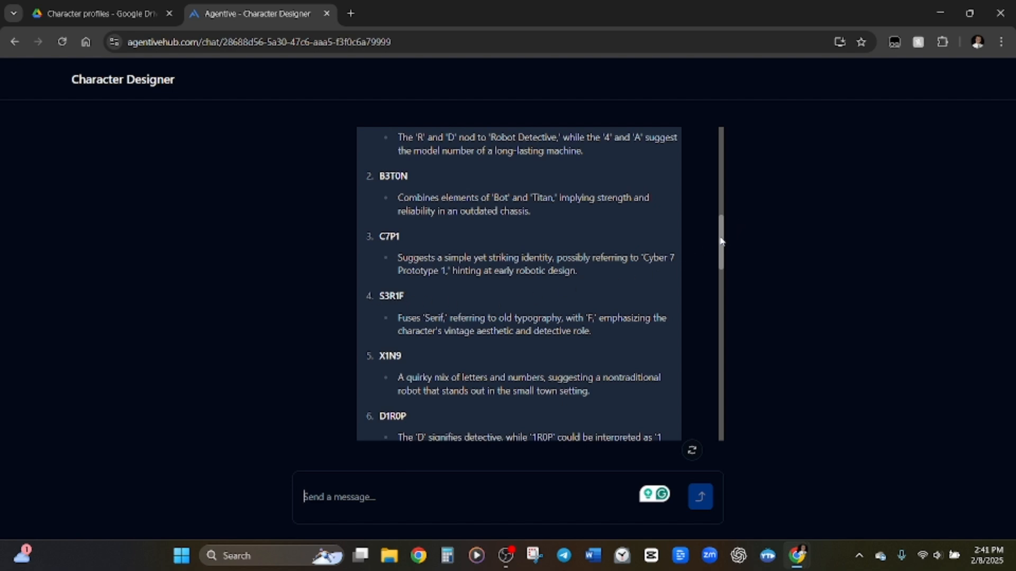
drag(720, 238, 720, 234)
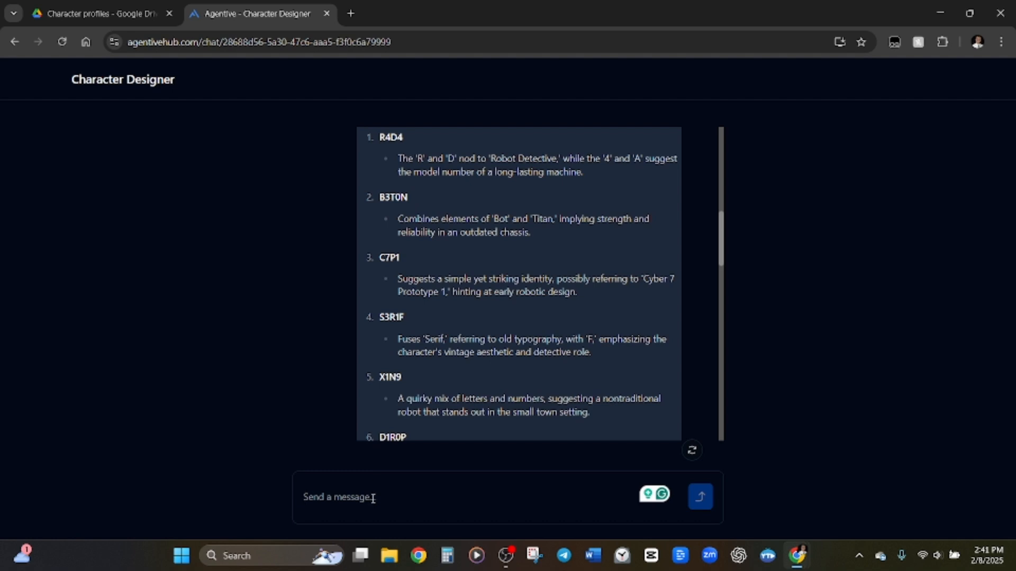
text(4)
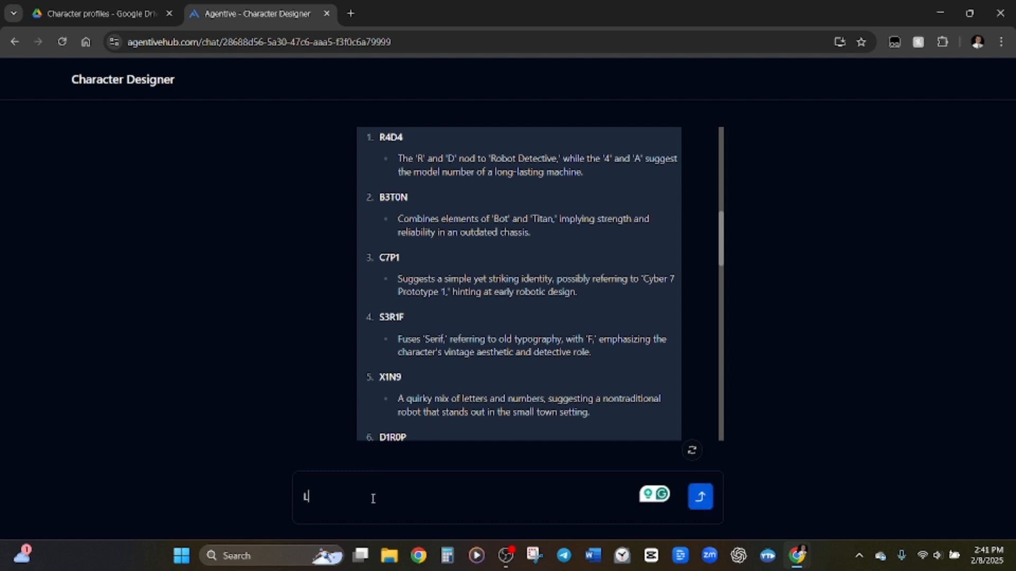
text(et's do B)
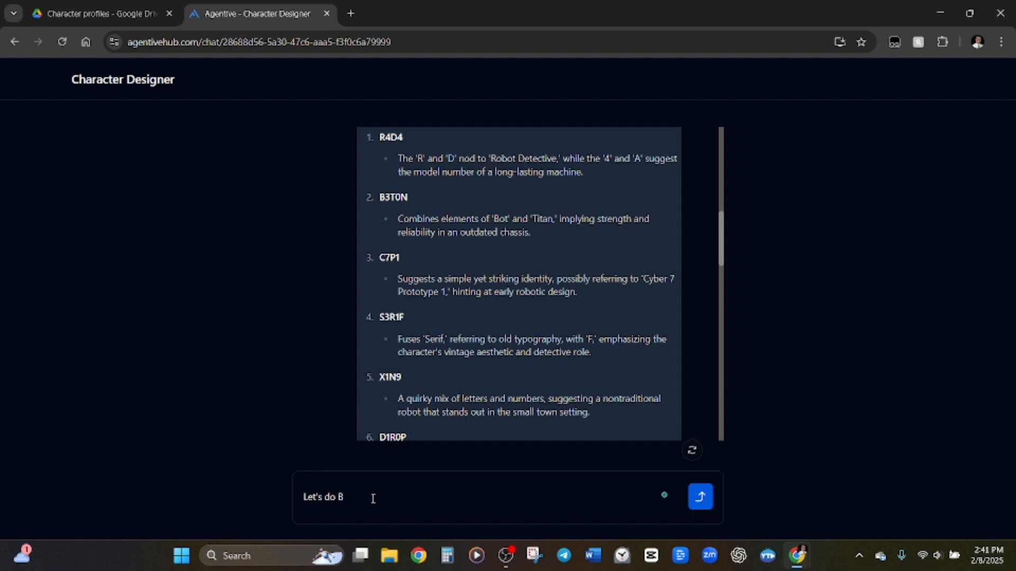
text(3T)
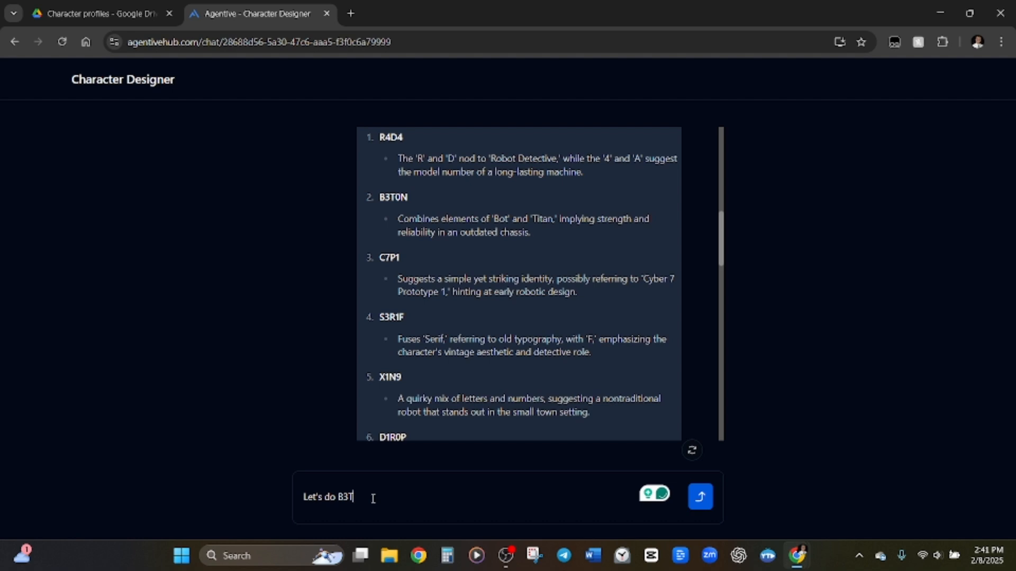
text(1N.)
Step: Add "Can you make the Google Doc so we can get started?" to the reply and send it
text(can)
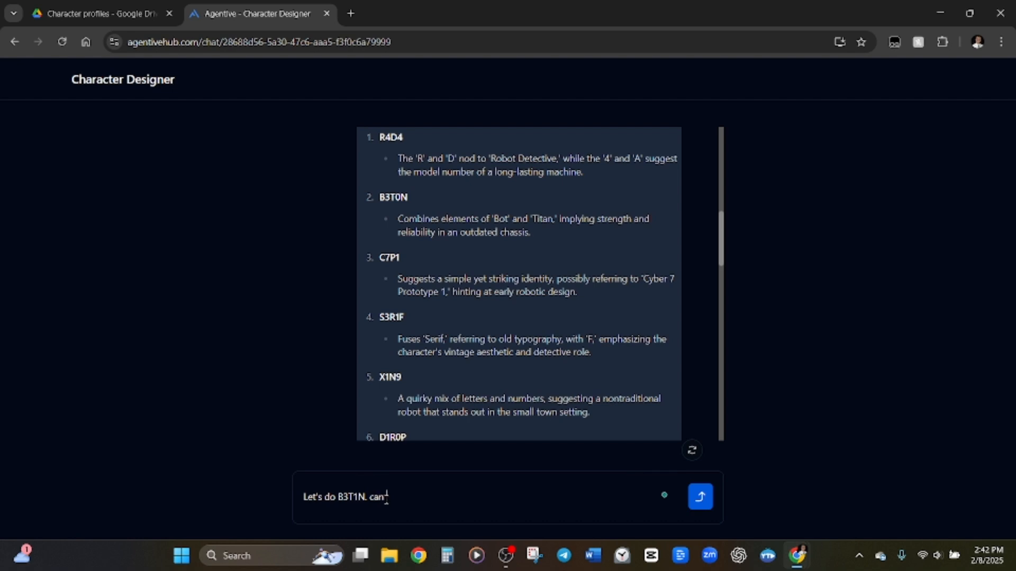
key(BackSpace)
key(BackSpace)
key(BackSpace)
text(Can you make the )
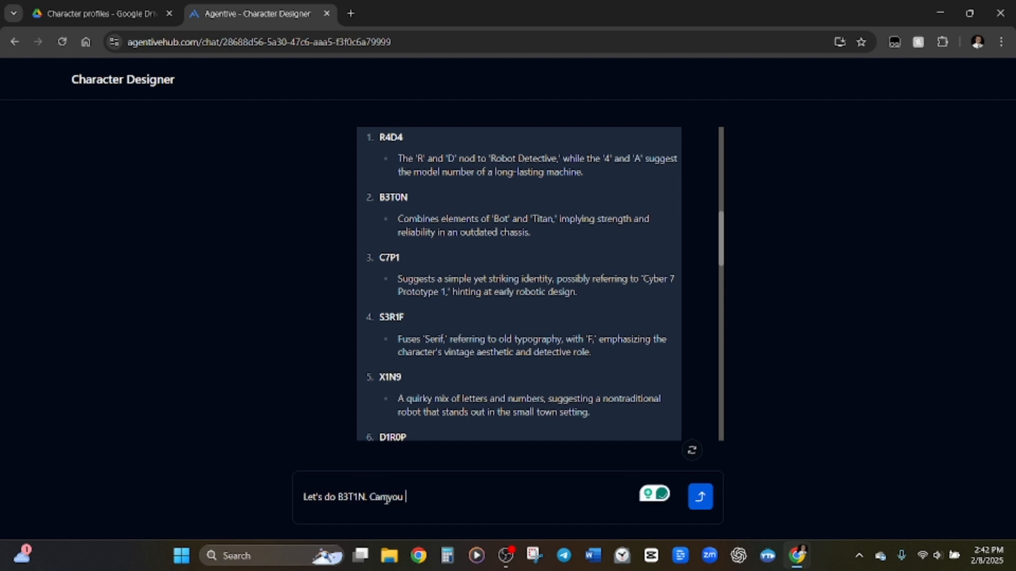
text(Google G)
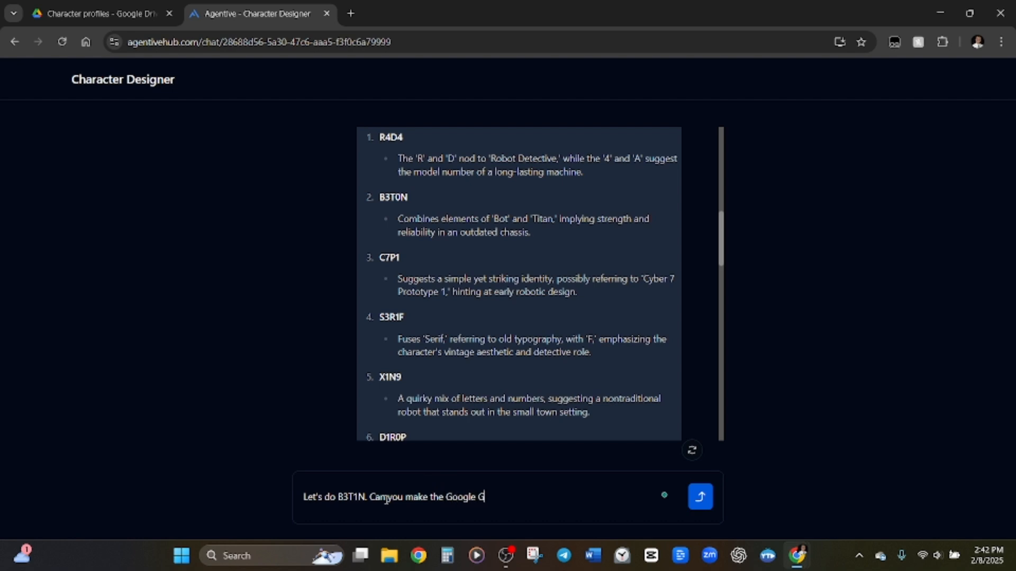
key(BackSpace)
text(Doc so we can get started?)
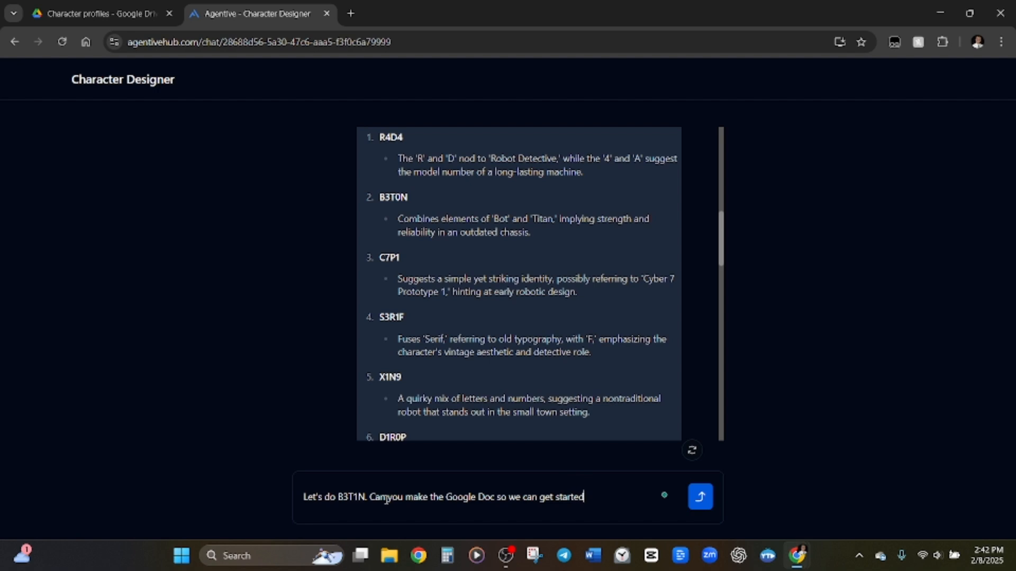
key(Return)
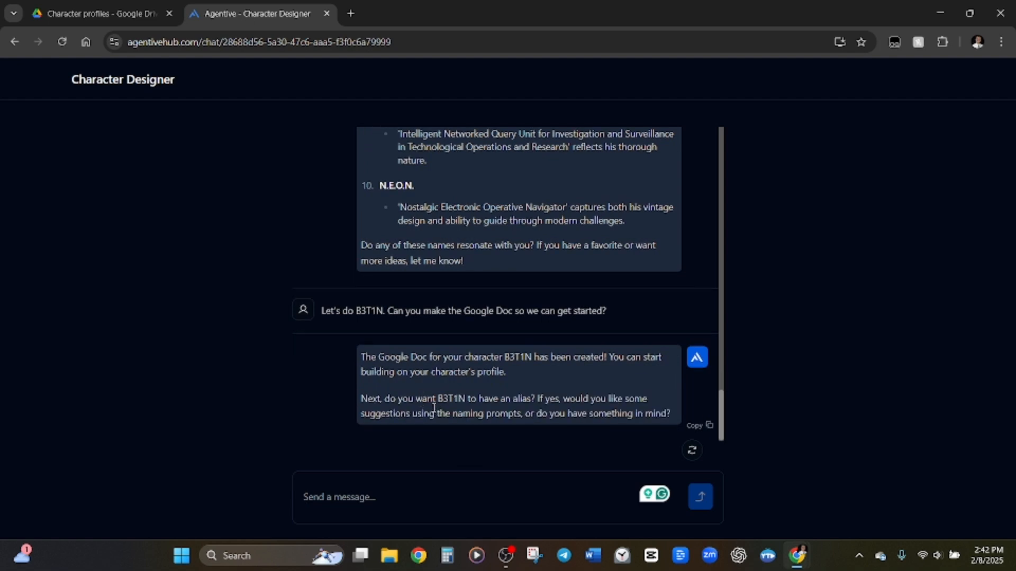
Step: Switch to Google Drive and open the B3T1N Character Profile document from the Character profiles folder to check its contents
click(99, 5)
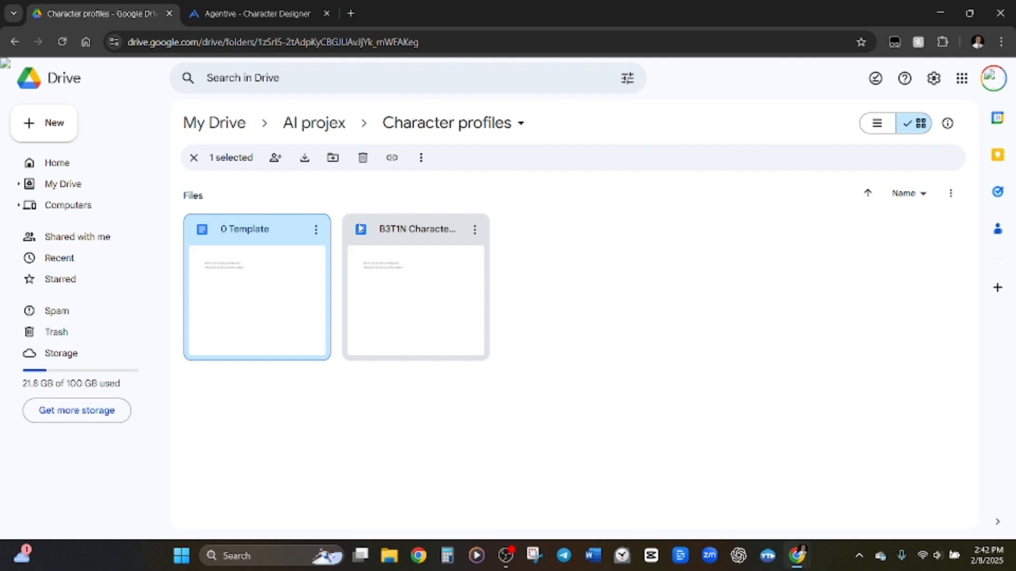
click(294, 7)
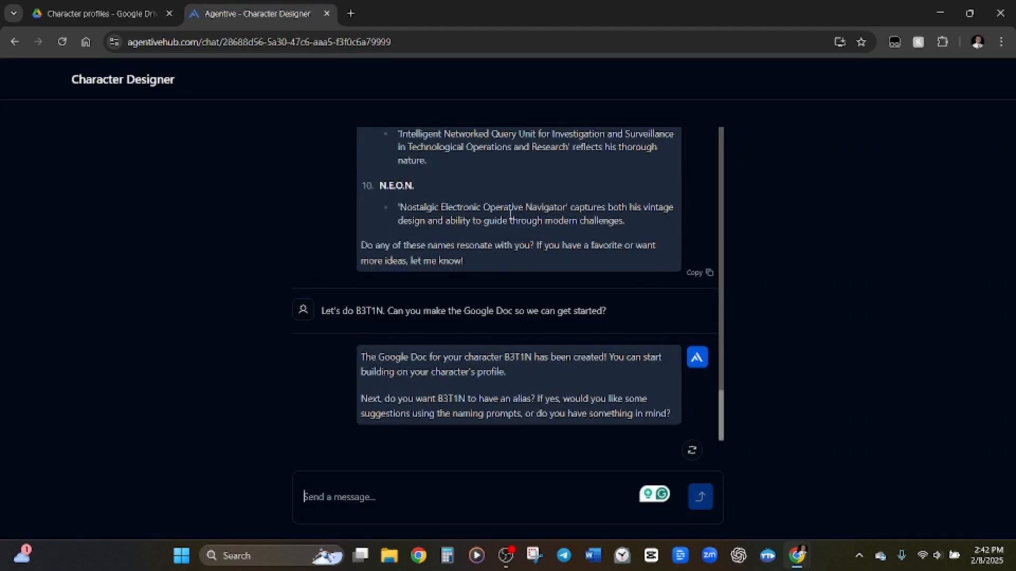
drag(721, 418, 725, 453)
click(108, 12)
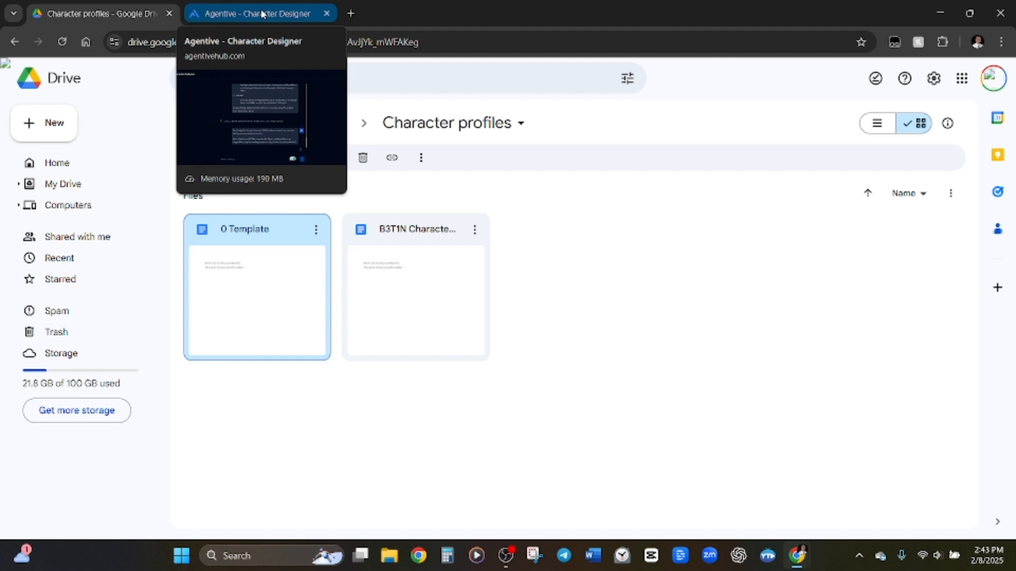
double_click(417, 307)
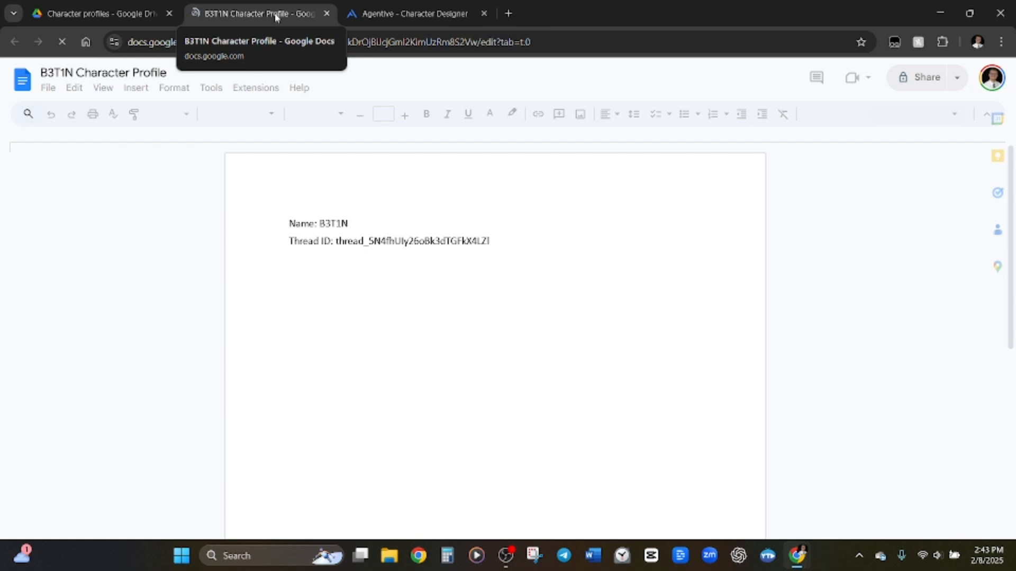
click(295, 223)
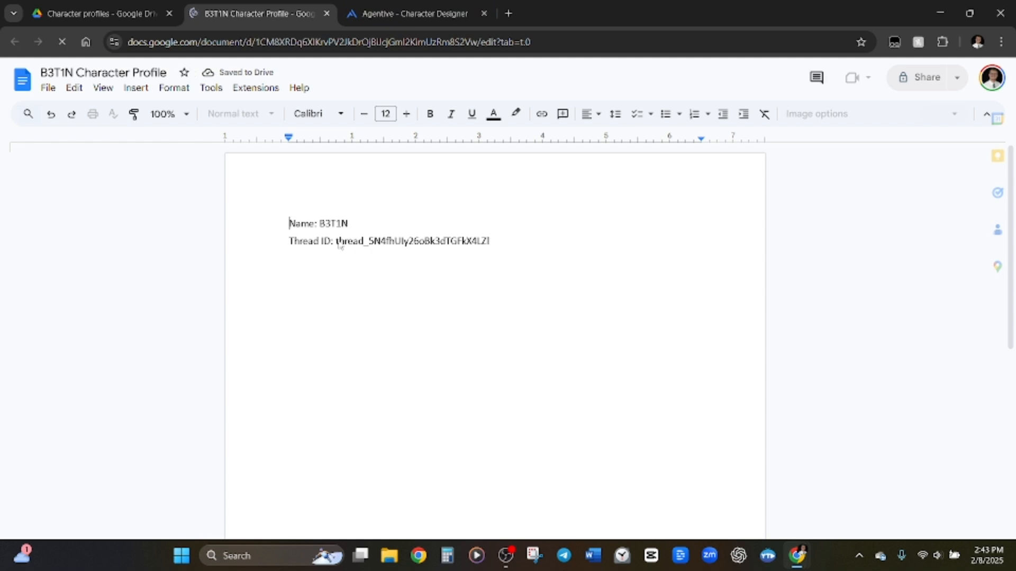
Step: Return to the Character Designer chat and start a reply with "Looks great! Can you"
click(400, 7)
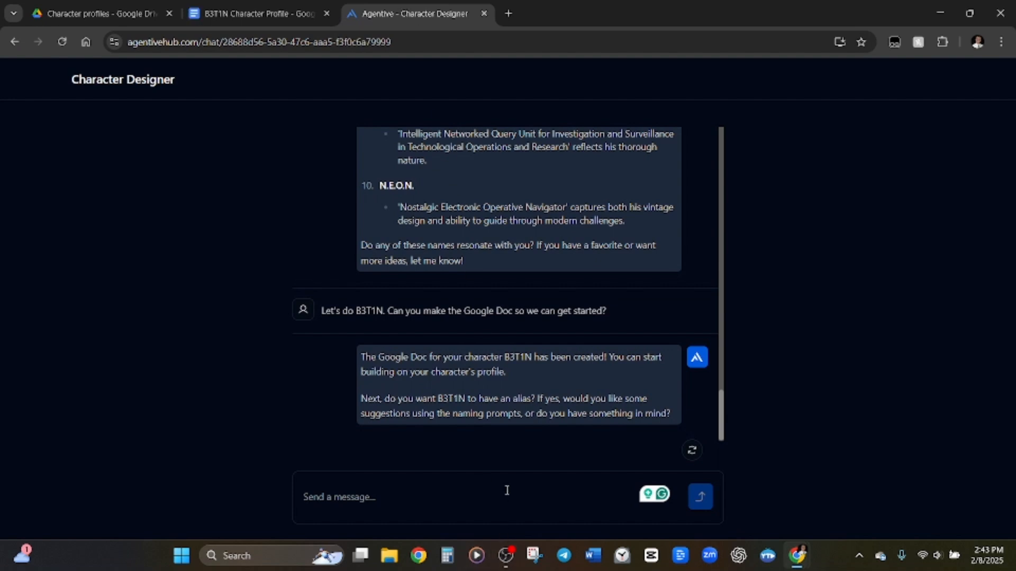
text(Look)
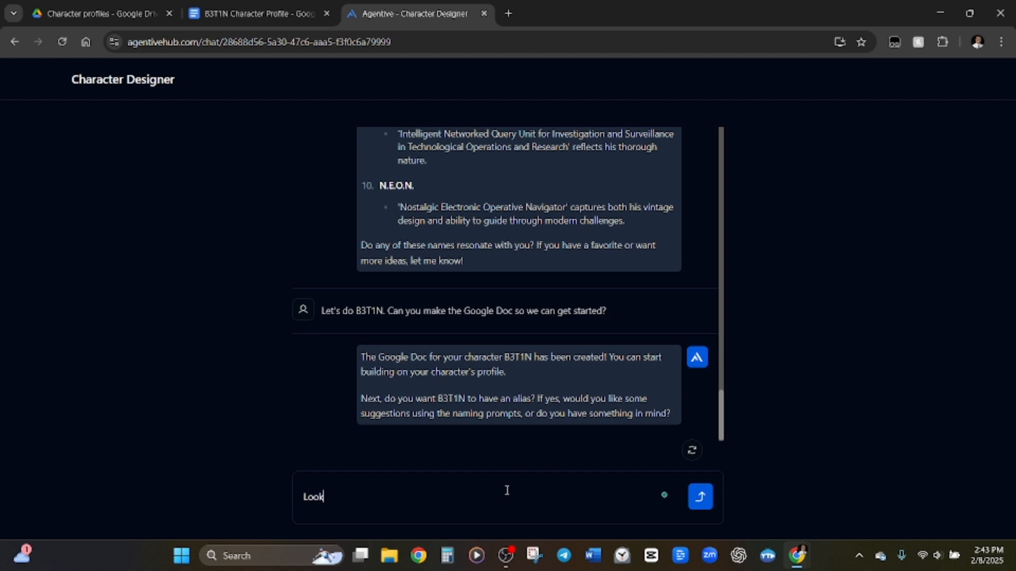
text(s great! Can you design h)
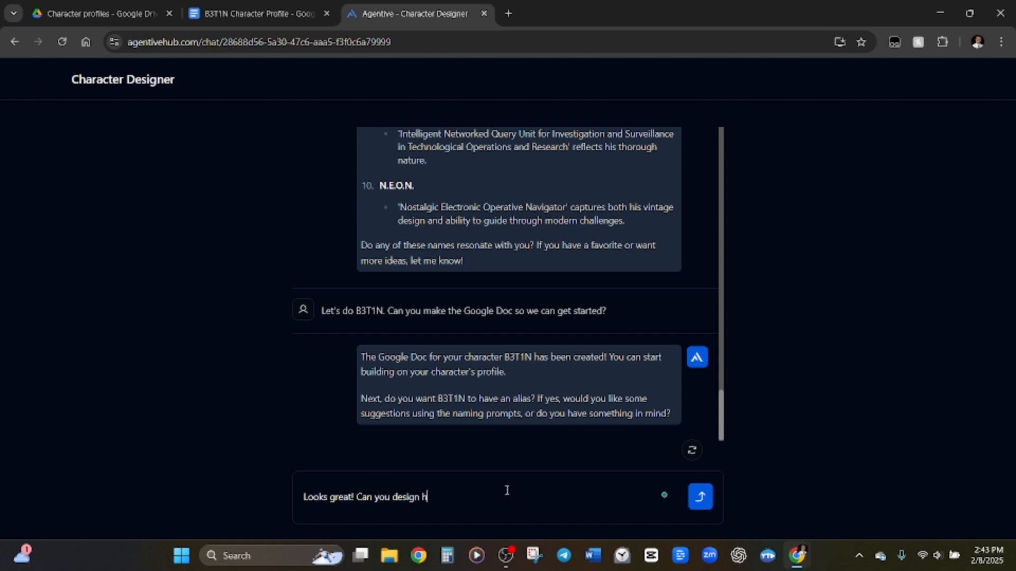
text(is)
key(ctrl+BackSpace)
key(ctrl+BackSpace)
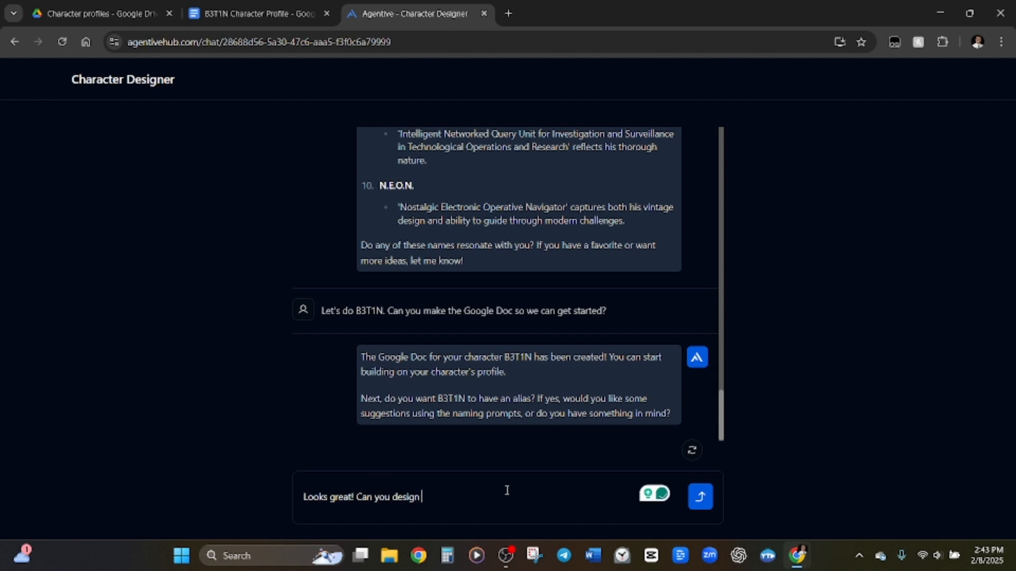
Step: Complete the reply with "give me his personality types?" and send it
text(give m)
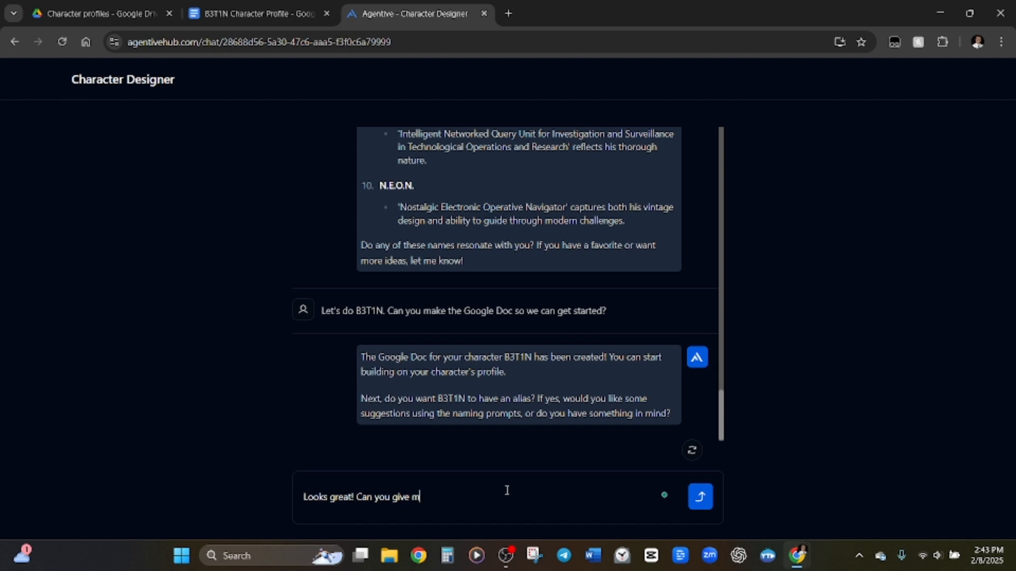
text(e his personality types o)
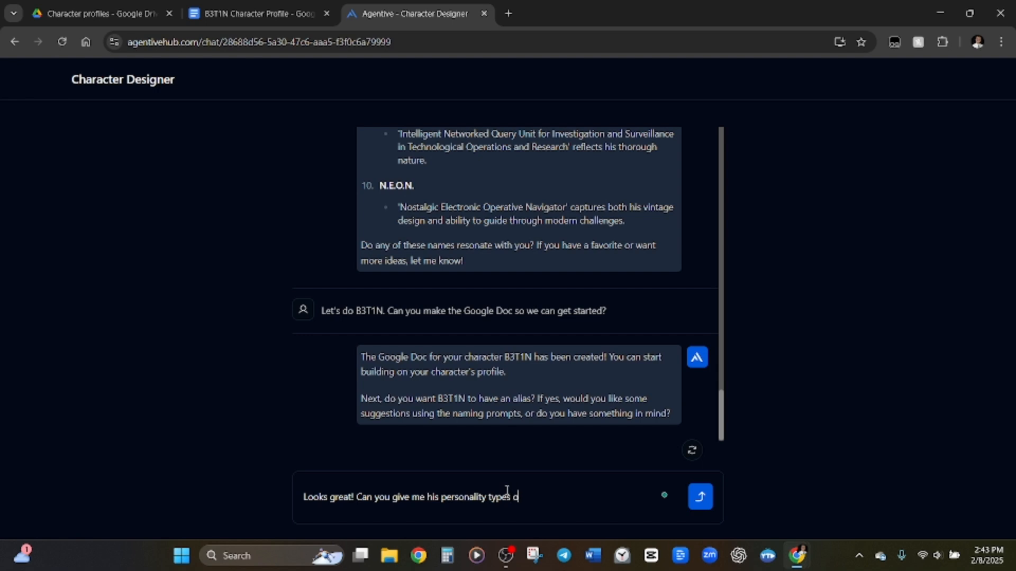
text( p)
key(BackSpace)
key(BackSpace)
text(?)
key(Return)
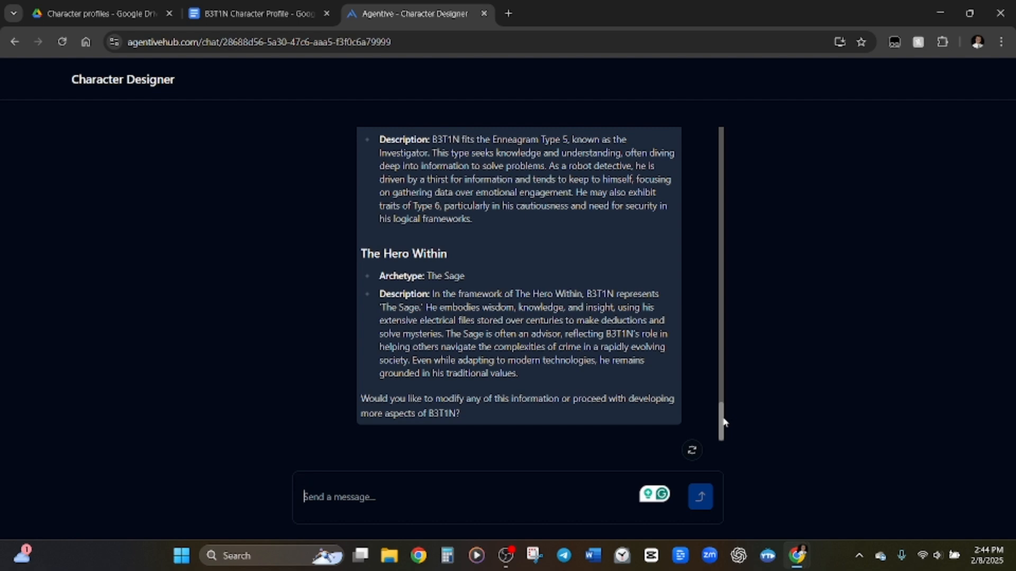
Step: Review the MBTI, Enneagram and The Hero Within descriptions for B3T1N and start a reply with "Looks great!"
drag(723, 421, 719, 397)
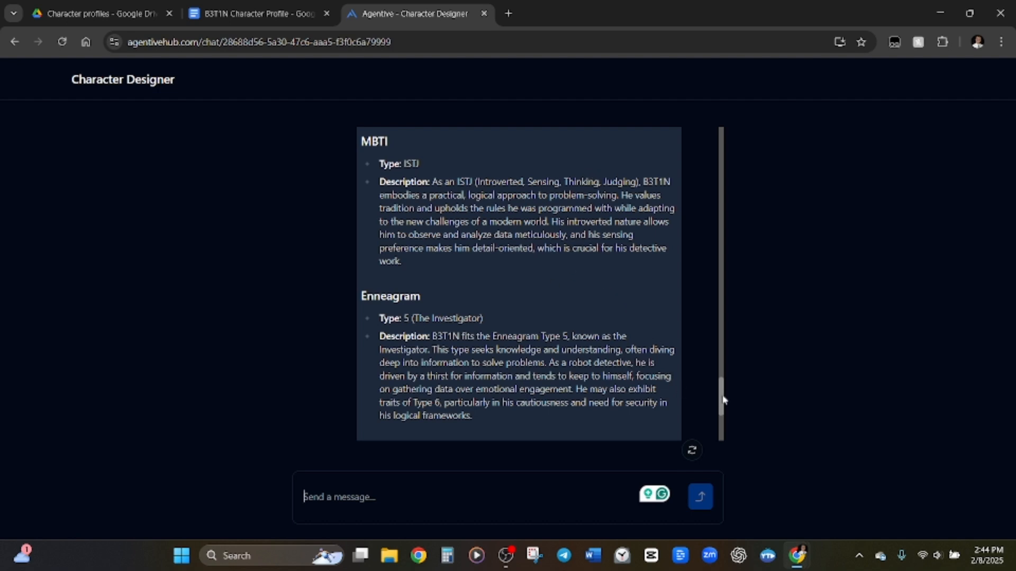
drag(722, 396, 724, 398)
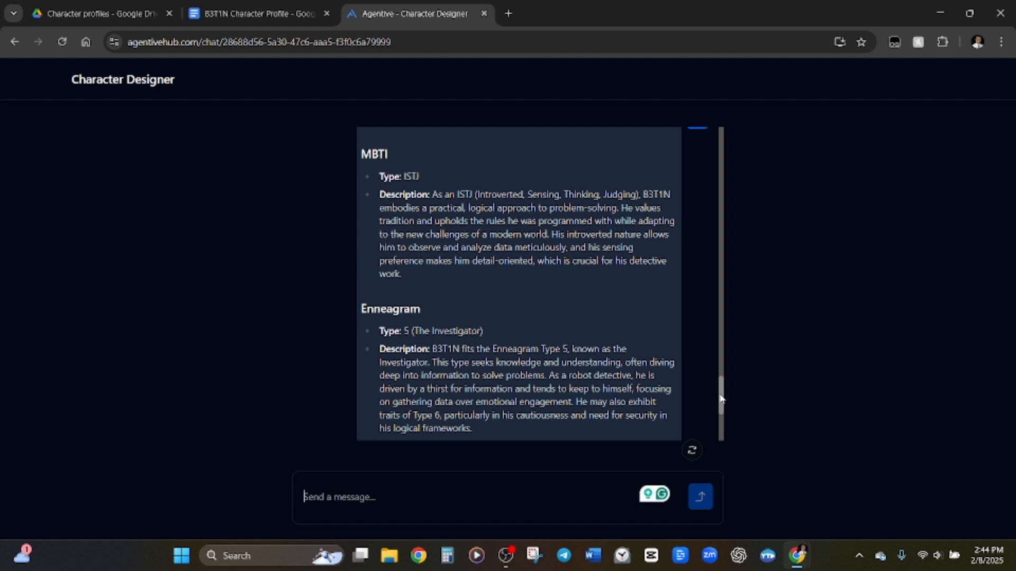
drag(721, 399, 721, 401)
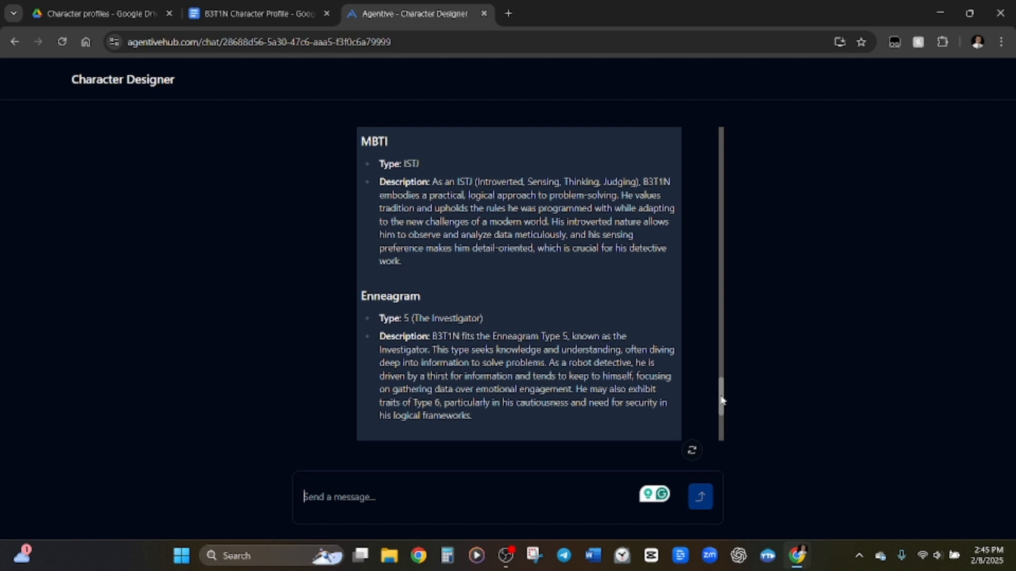
drag(721, 400, 722, 427)
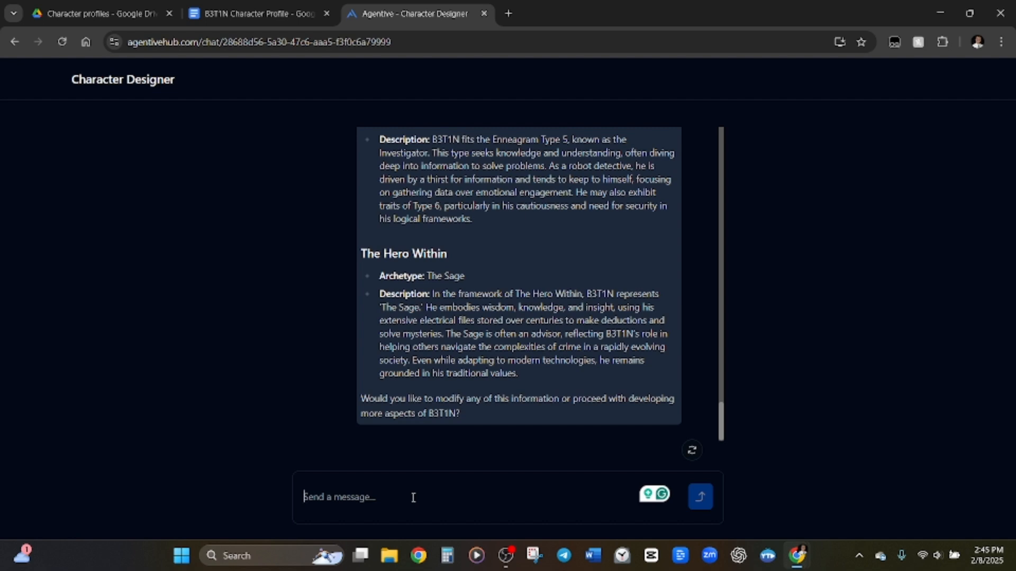
text(Loo)
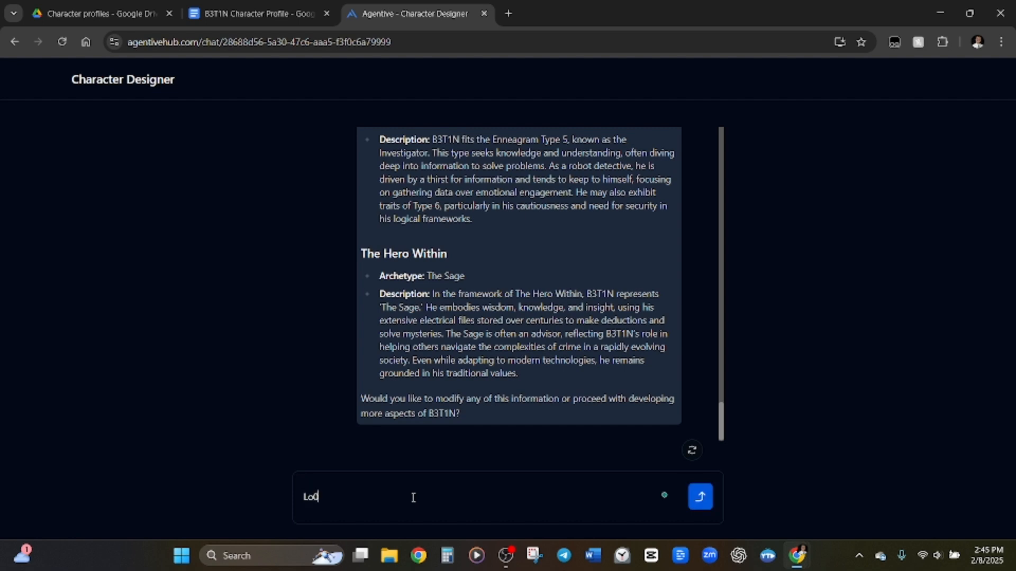
key(BackSpace)
text(oks great!)
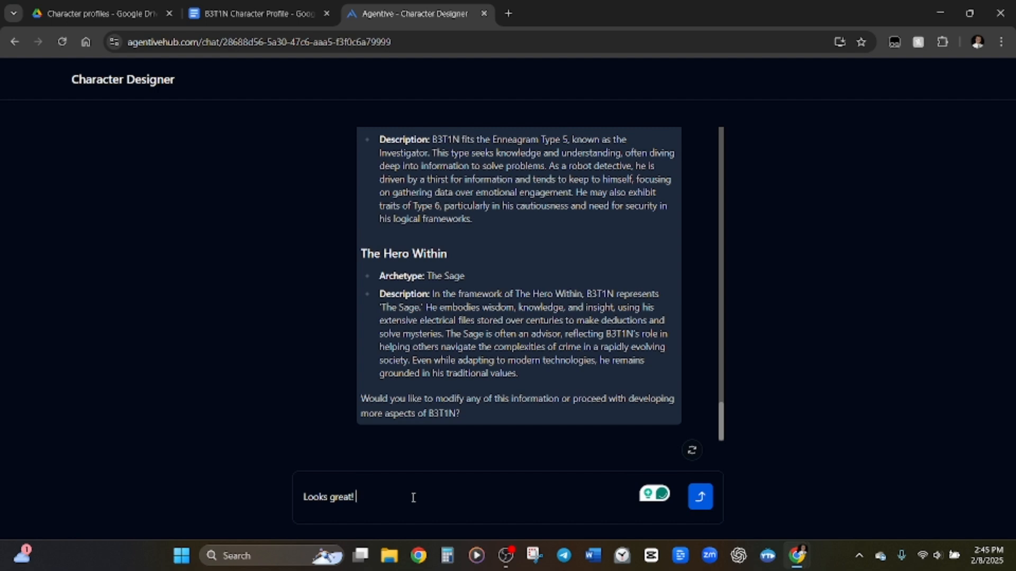
text( Add it)
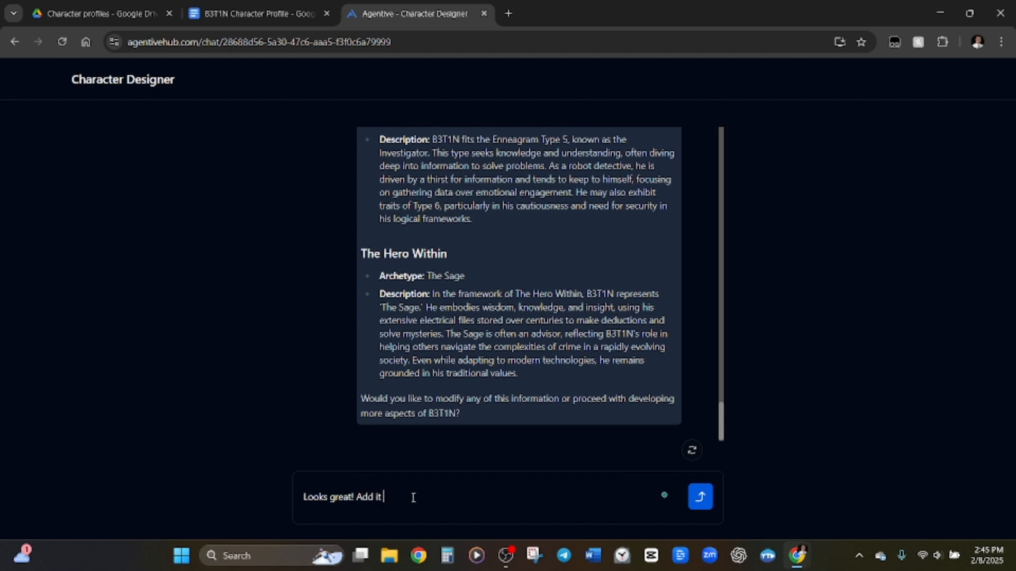
text( to the g)
Step: Add "Add it to the Google Doc." to the reply and send it
key(BackSpace)
text(Google Doc.)
key(Return)
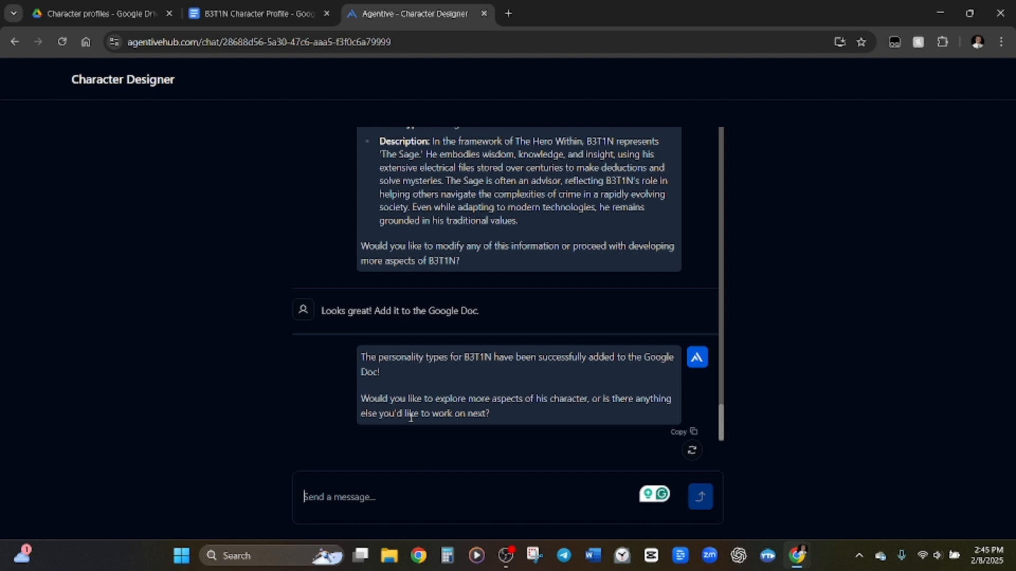
Step: Check the personality types in the B3T1N Character Profile document and return to the Character Designer chat
key(ctrl+shift+Tab)
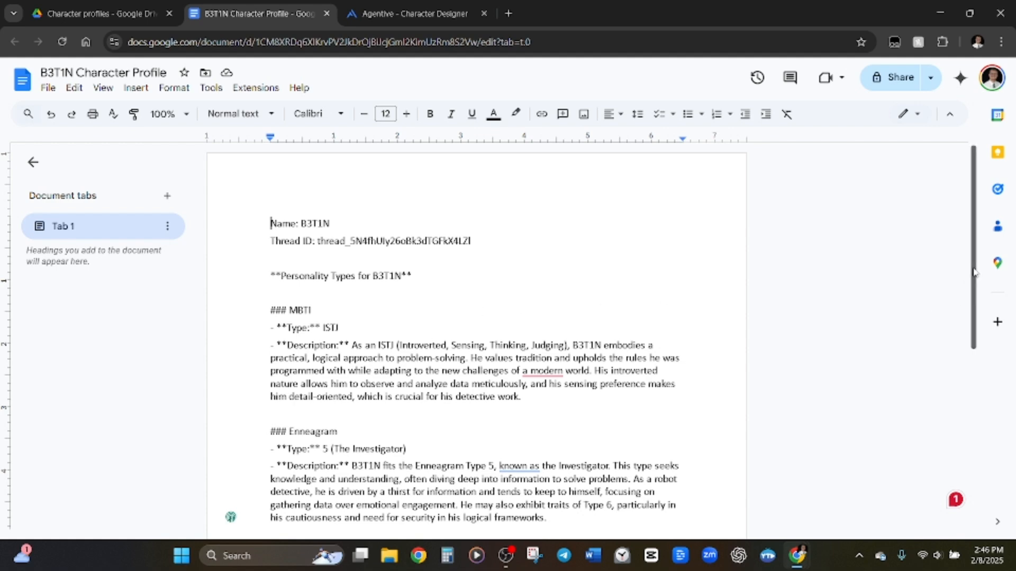
drag(975, 272, 959, 480)
key(ctrl+Tab)
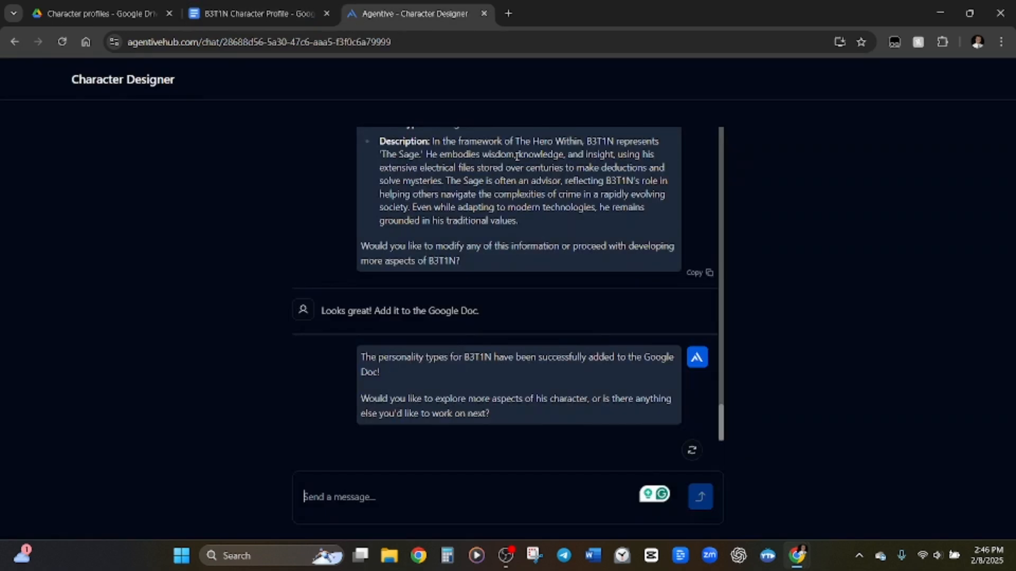
Step: Start a new chat message with "Let's design his bio sheet."
click(444, 497)
text(L)
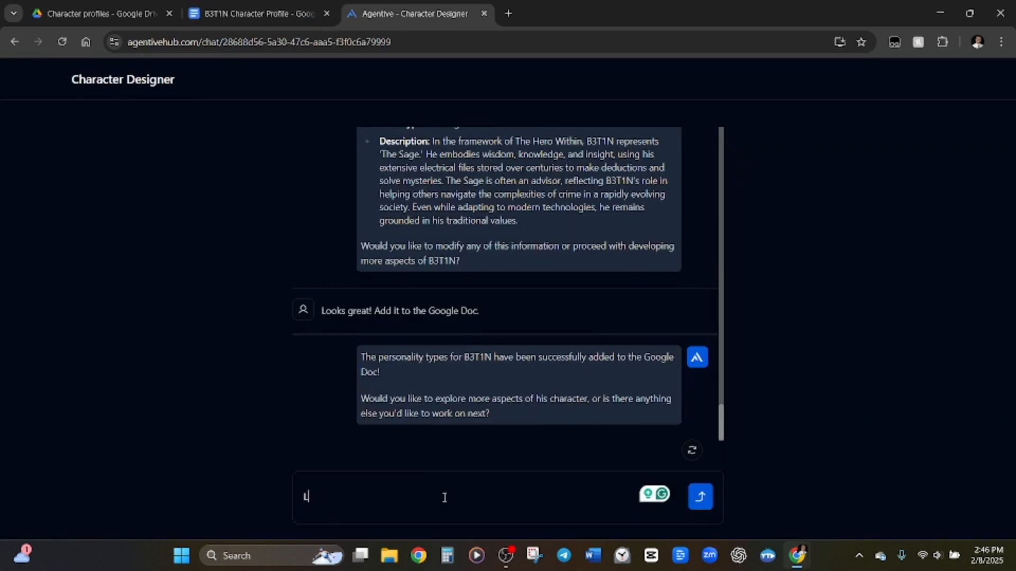
text(et's des)
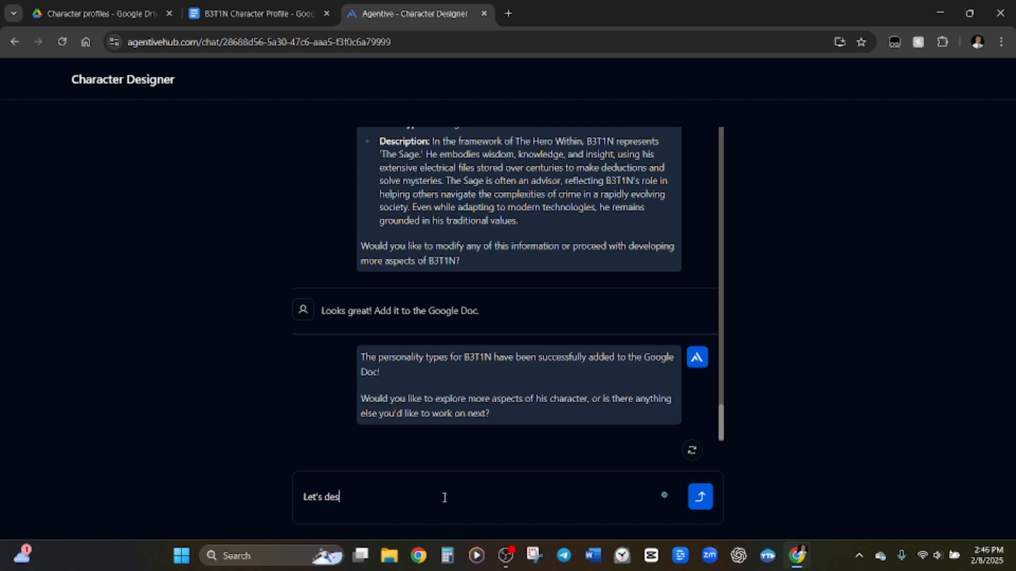
text(ign his dialogue s)
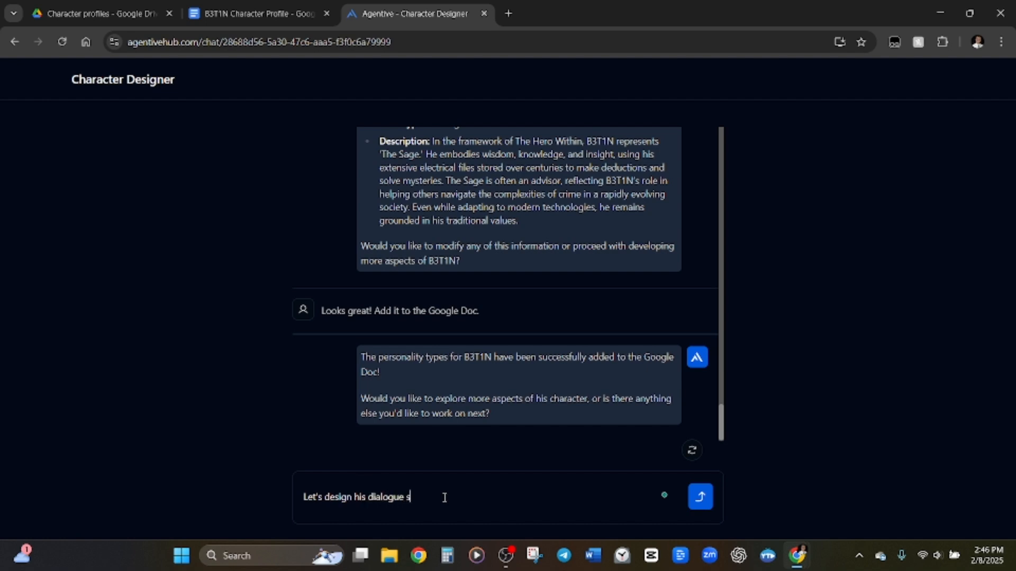
text(tyle .)
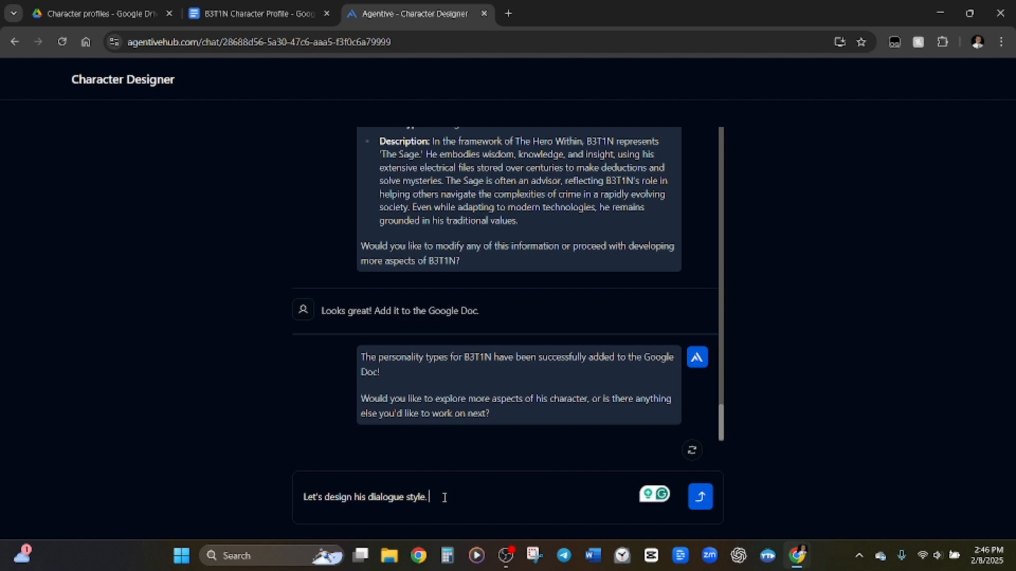
key(ctrl+BackSpace)
key(ctrl+BackSpace)
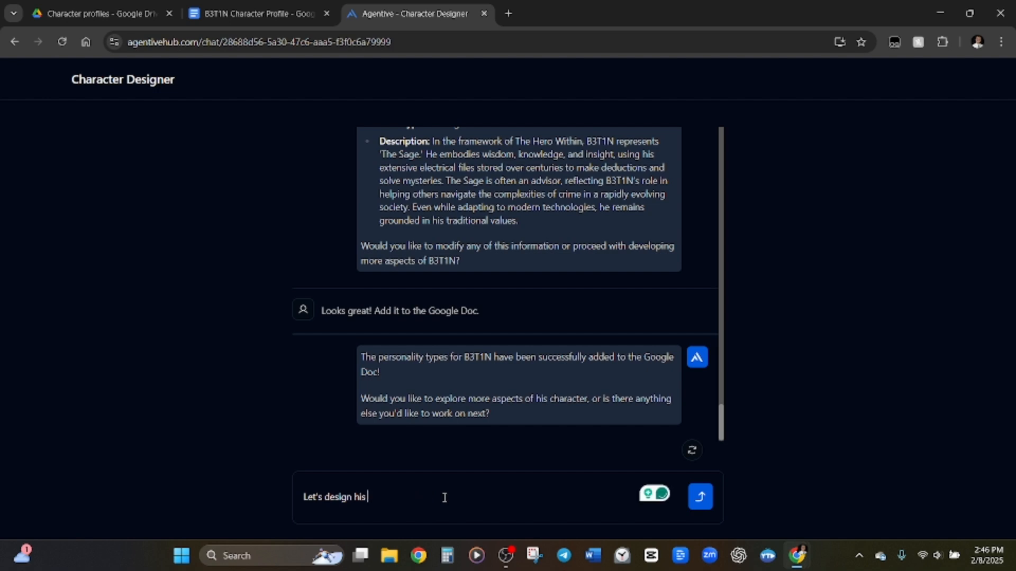
text(bio sheet. )
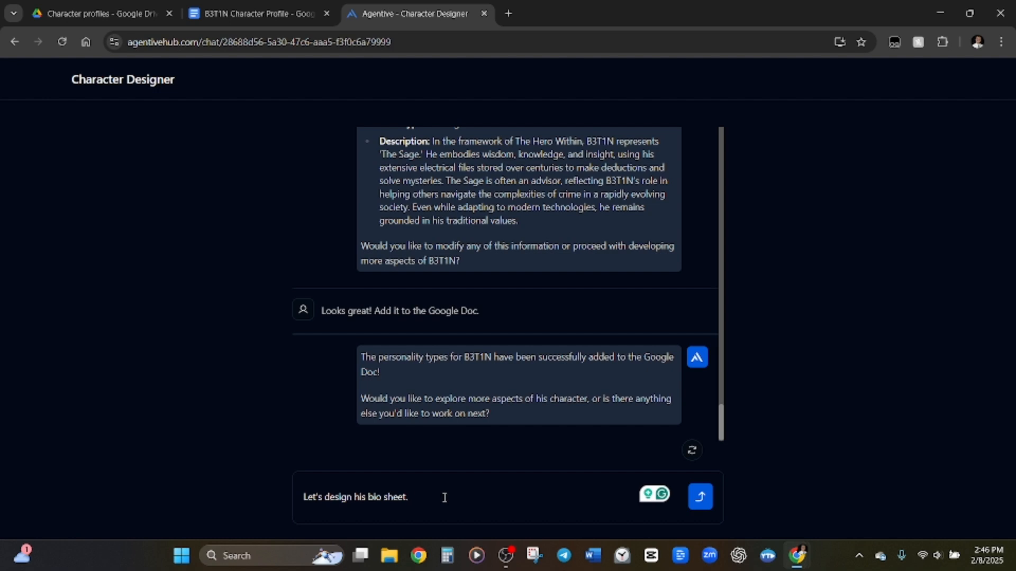
text(Use the )
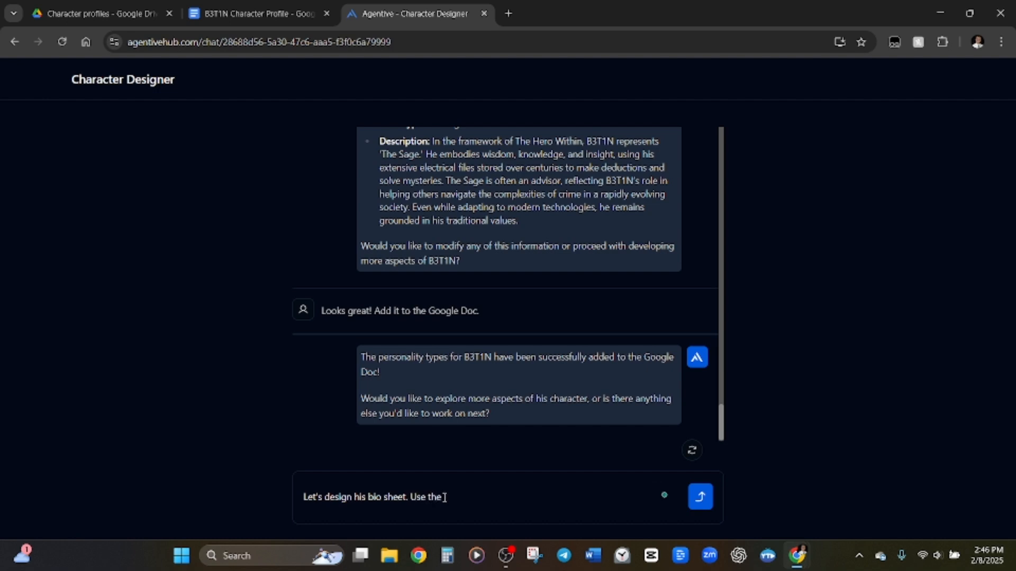
text(prompt tempal)
Step: Add "Use the prompt template CH02." to the message and send it
key(BackSpace)
text(late CH)
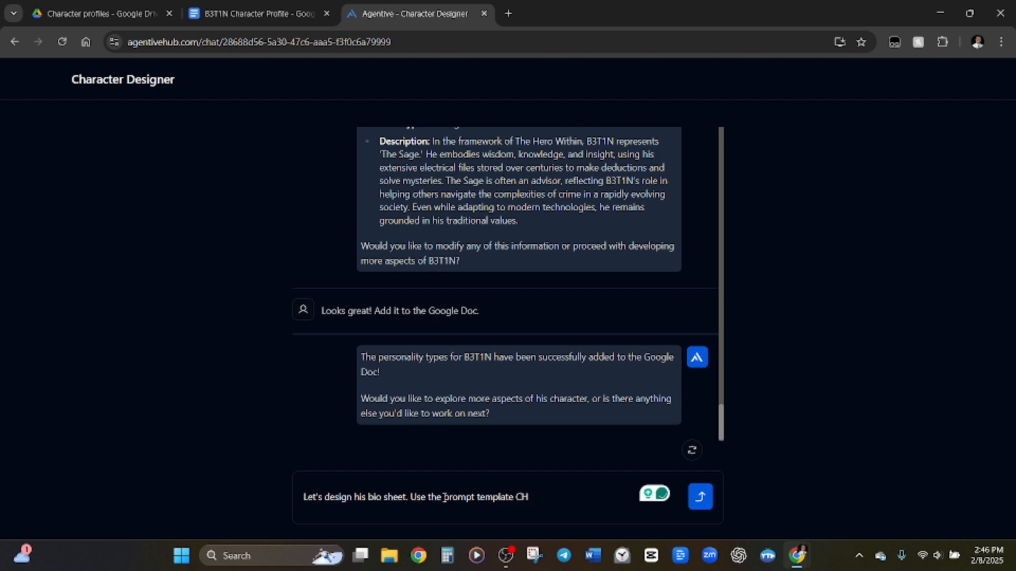
text(02.)
key(Return)
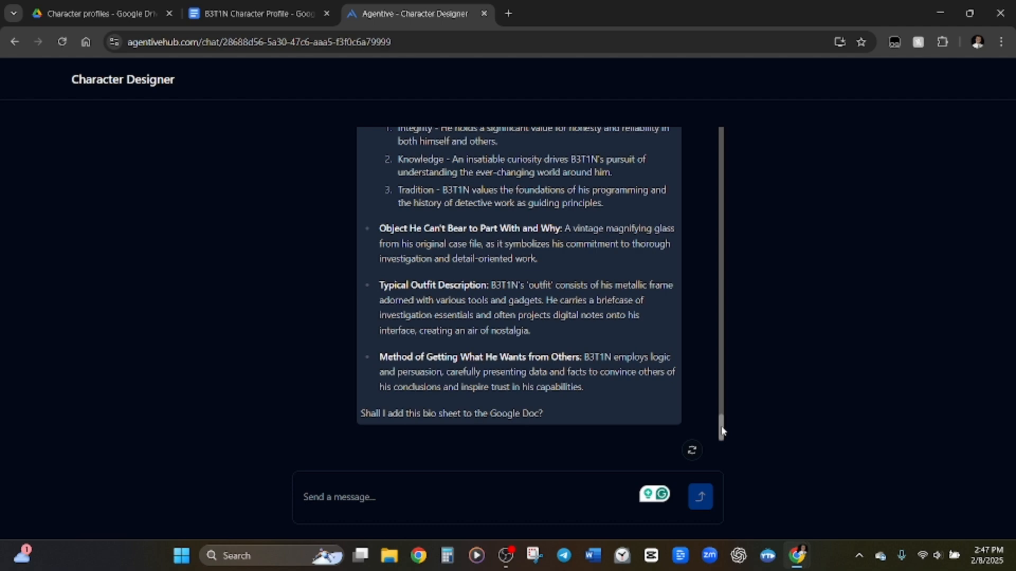
Step: Review the first part of B3T1N's bio sheet and start a reply with "Please regenerate this"
drag(722, 431, 723, 378)
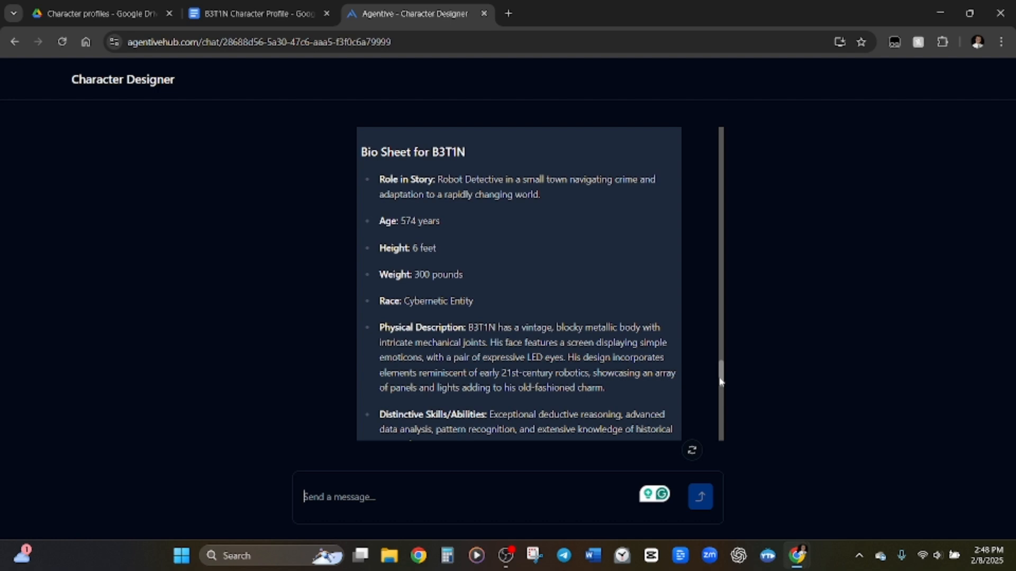
drag(720, 381, 725, 398)
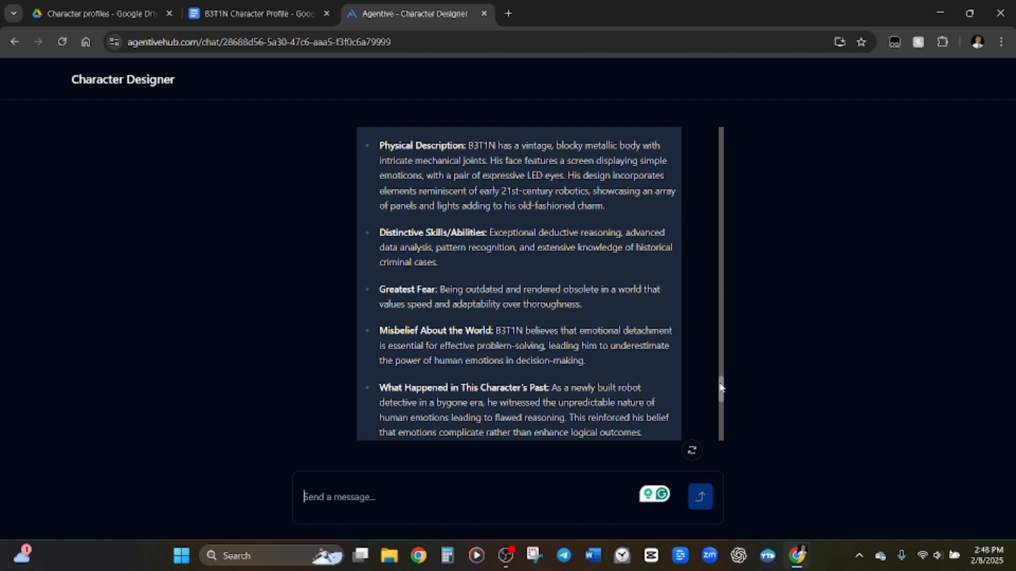
drag(721, 388, 720, 394)
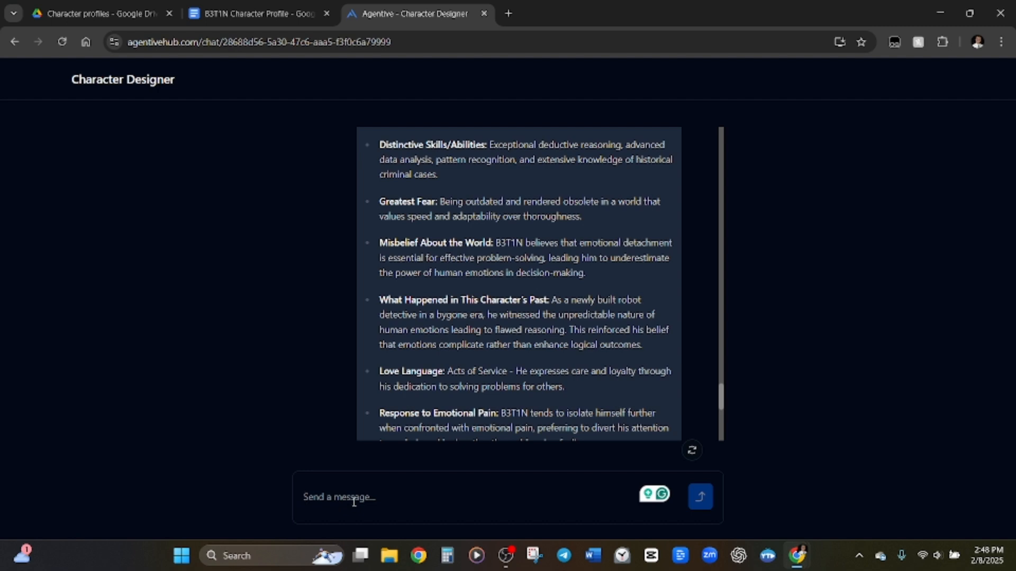
text(Please r)
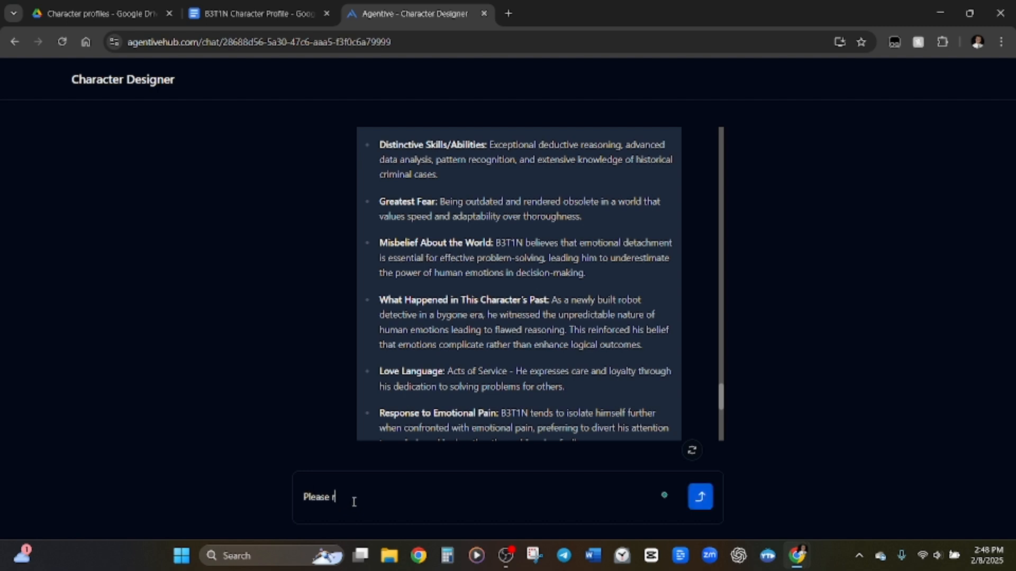
text(eqenerate this. Keep everything exac)
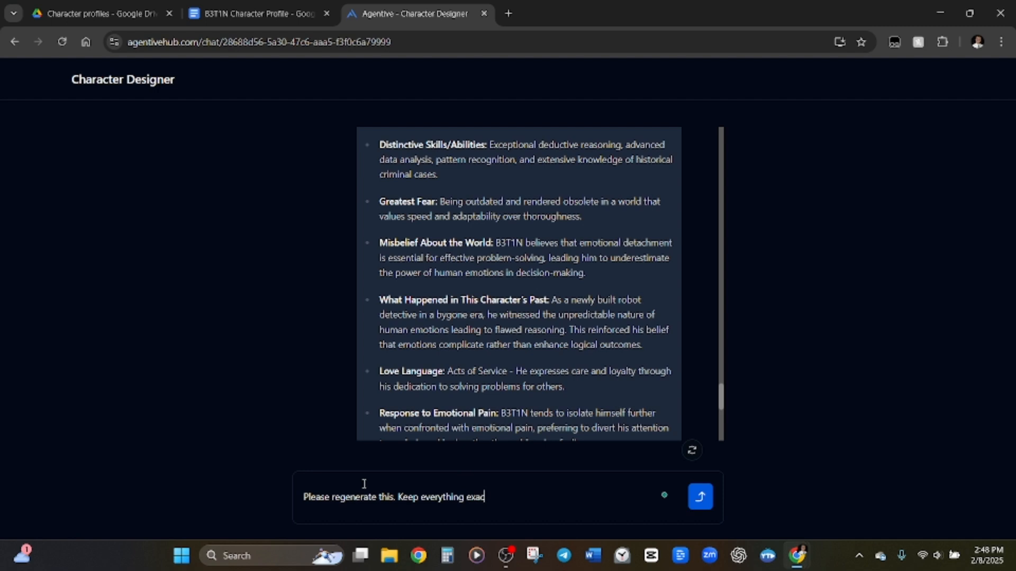
text(tly the same)
text(, exce)
Step: Continue the reply with "Keep everything exactly the same, with these revisions:"
key(BackSpace)
key(BackSpace)
key(BackSpace)
key(BackSpace)
text(with these )
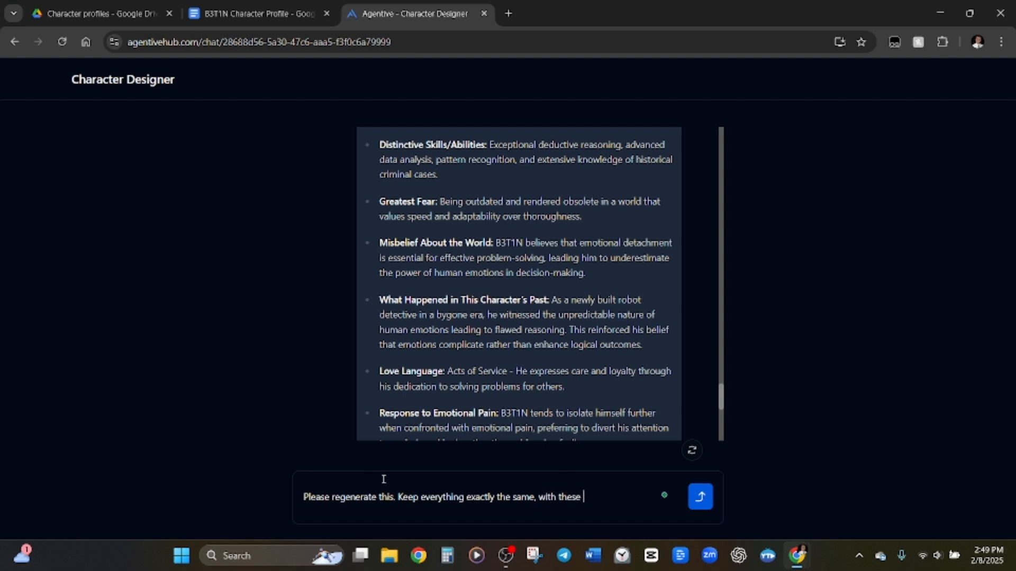
text(revisions:)
Step: Start a dash list item on a new line of the reply and review the rest of the bio sheet
key(shift+Return)
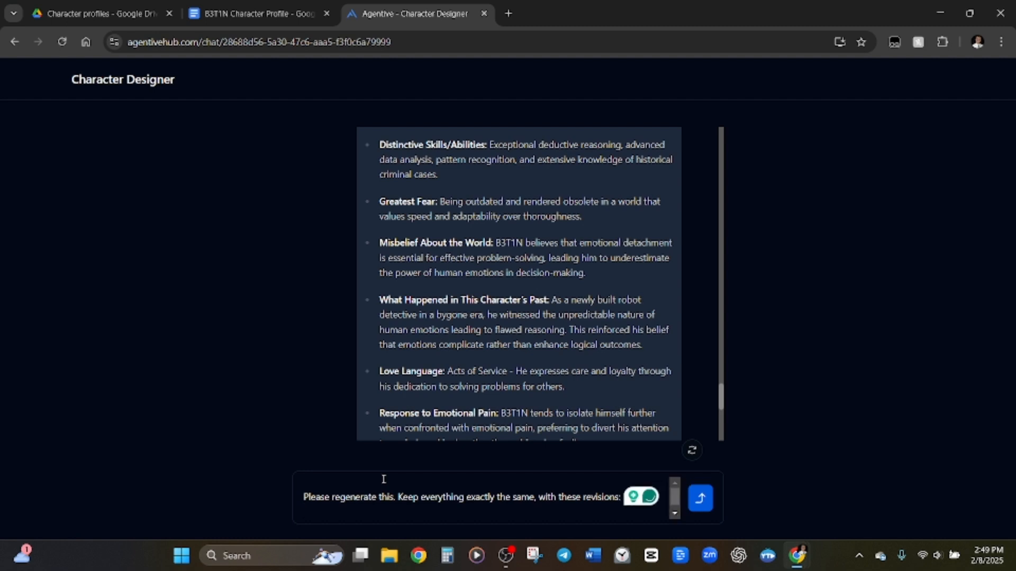
text(-)
drag(723, 397, 725, 412)
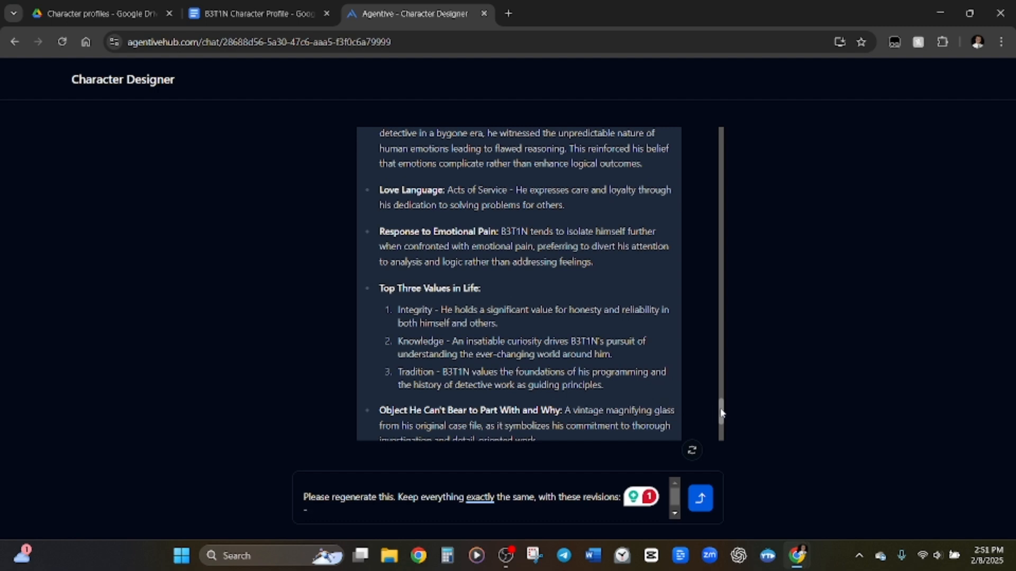
drag(721, 413, 724, 430)
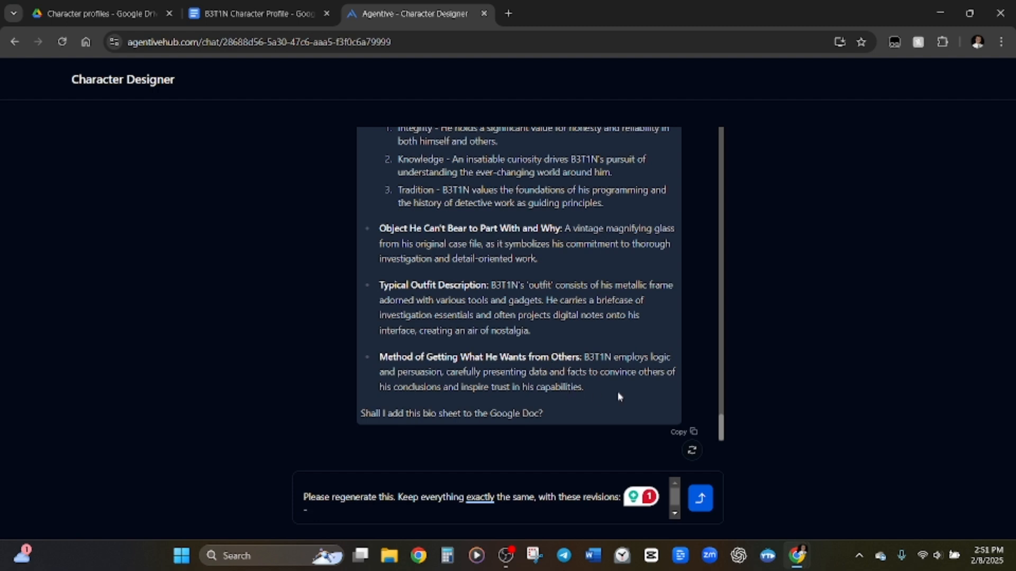
drag(722, 430, 713, 379)
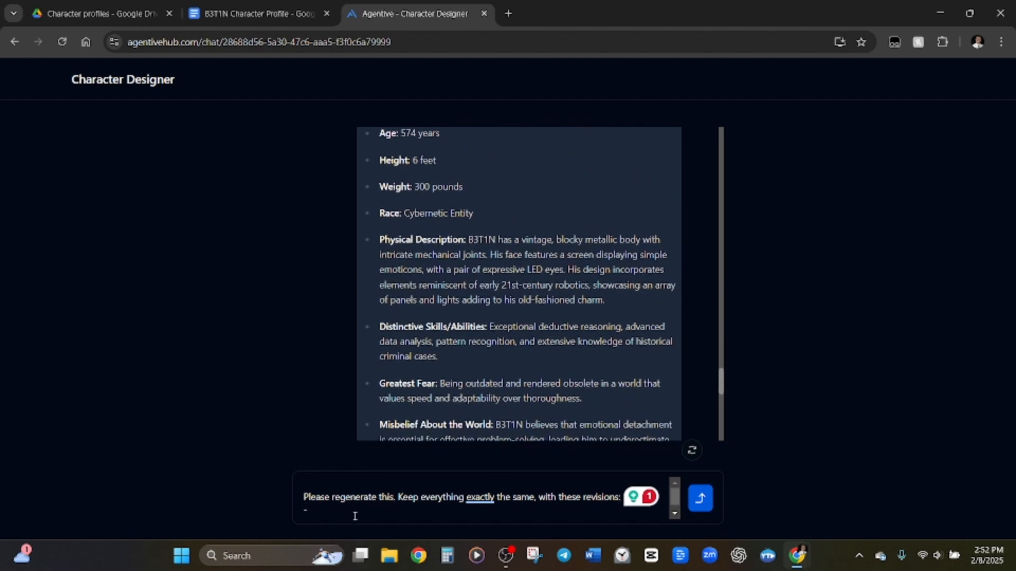
Step: Write the first part of the revision item: "B3T1N's metallic body is square and skeletal,"
text(B3T1)
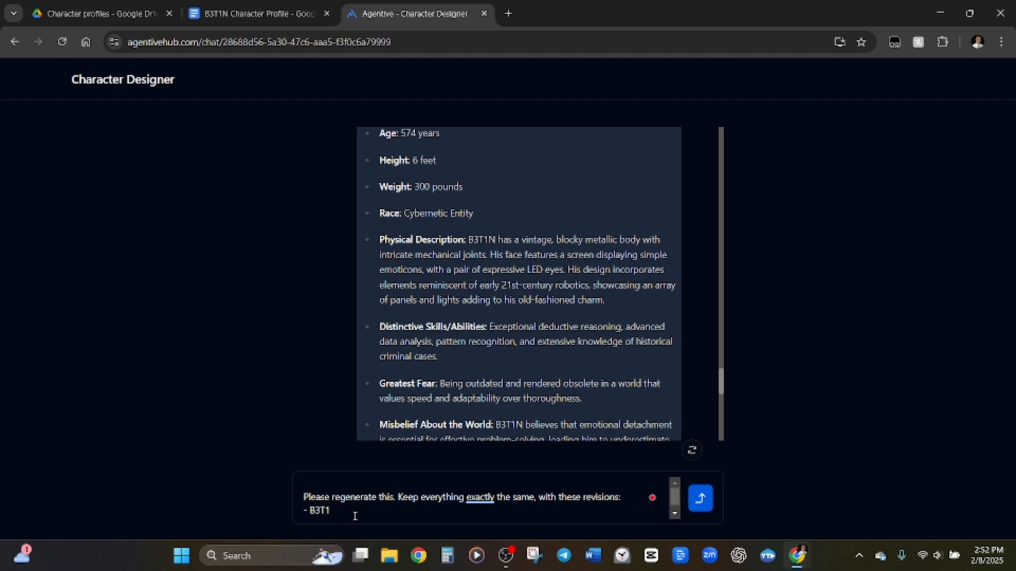
text(N's )
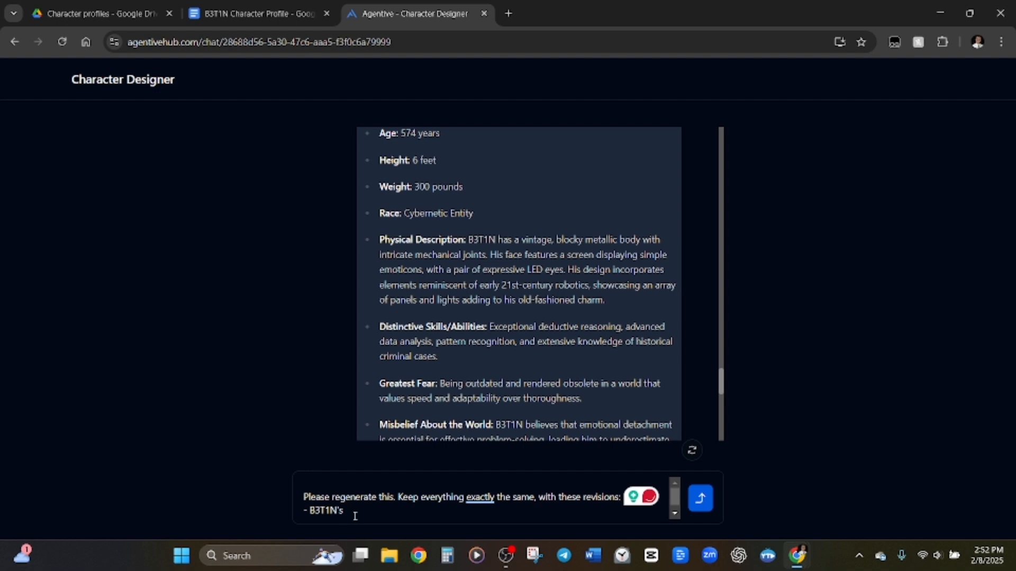
text(me)
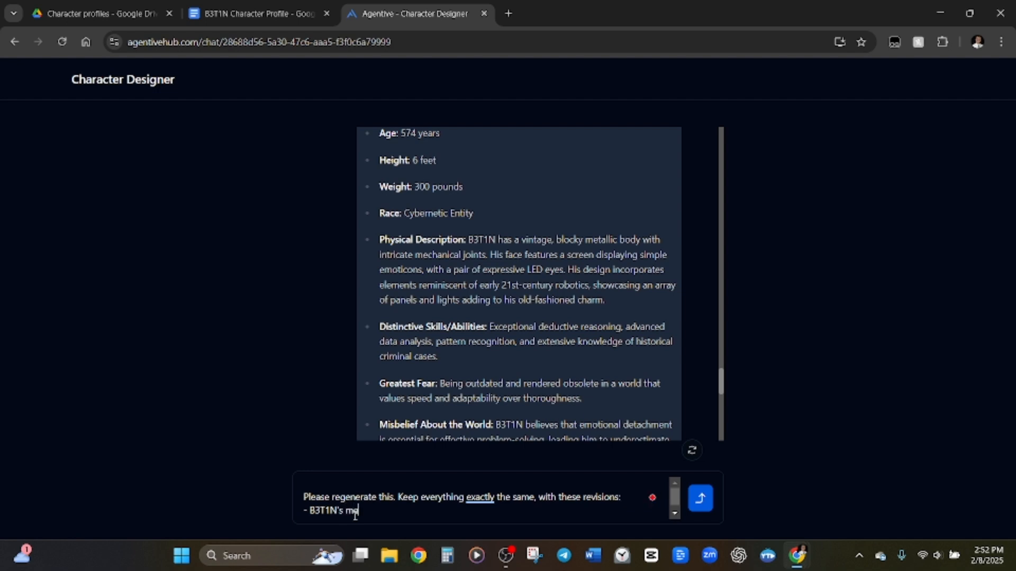
text(tallic body is )
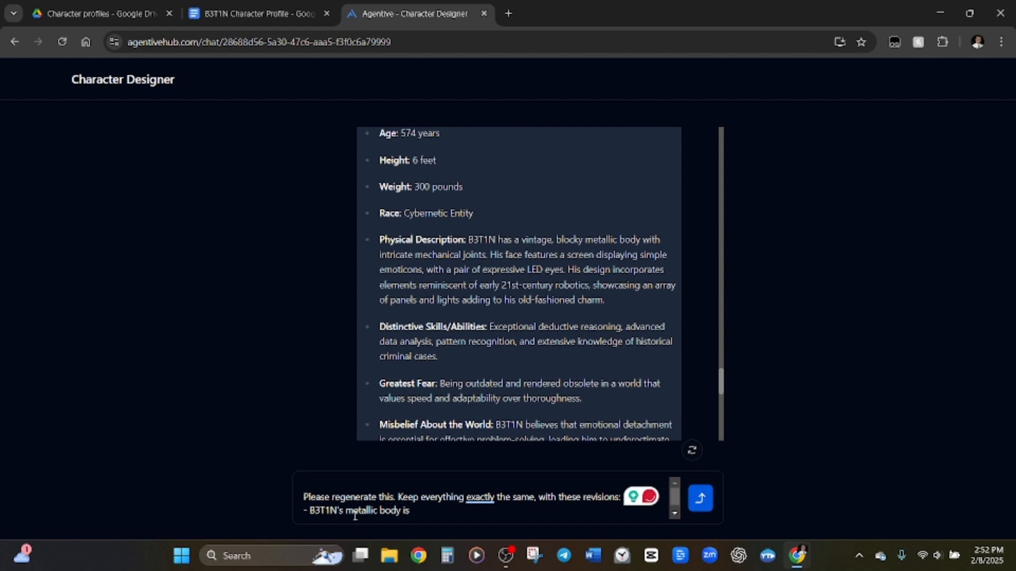
text(square and)
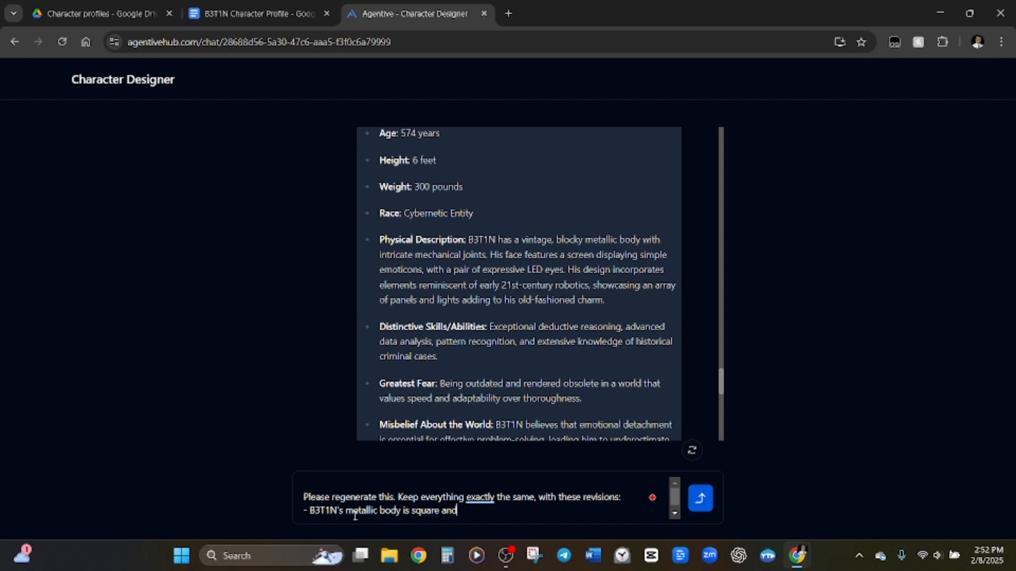
text( skeletal, featuring lo)
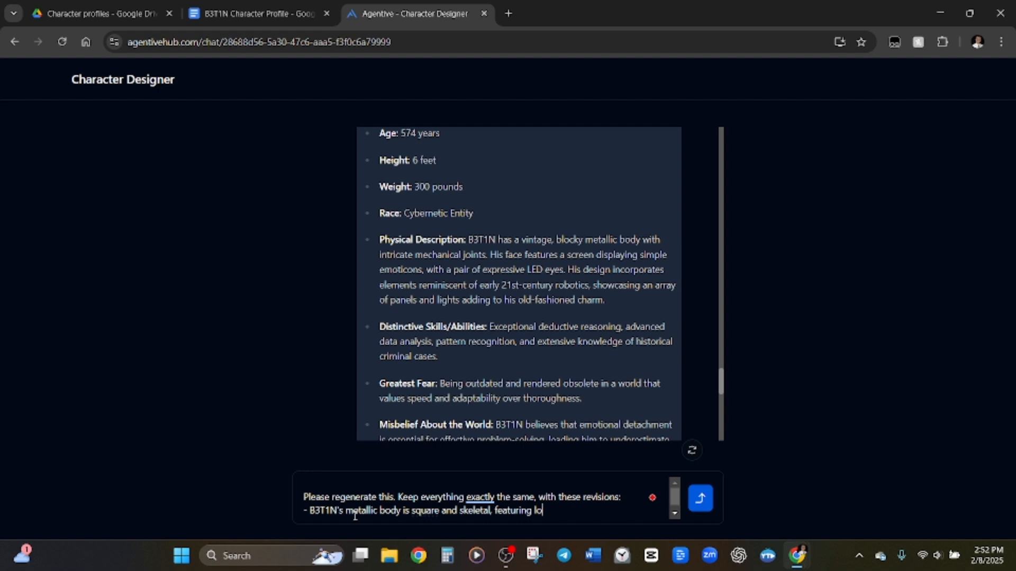
text(ng, spindly limbs )
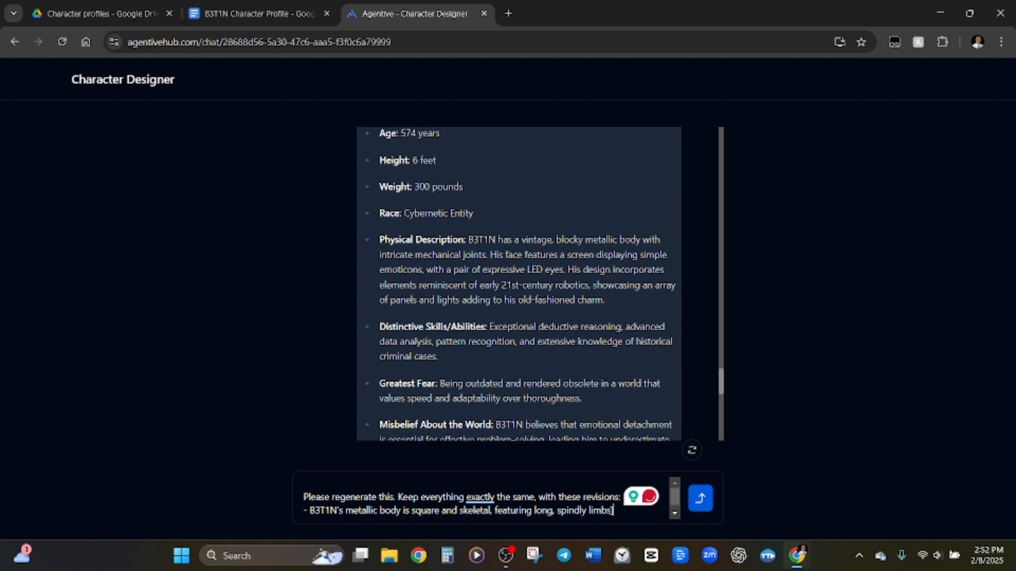
text(and a min)
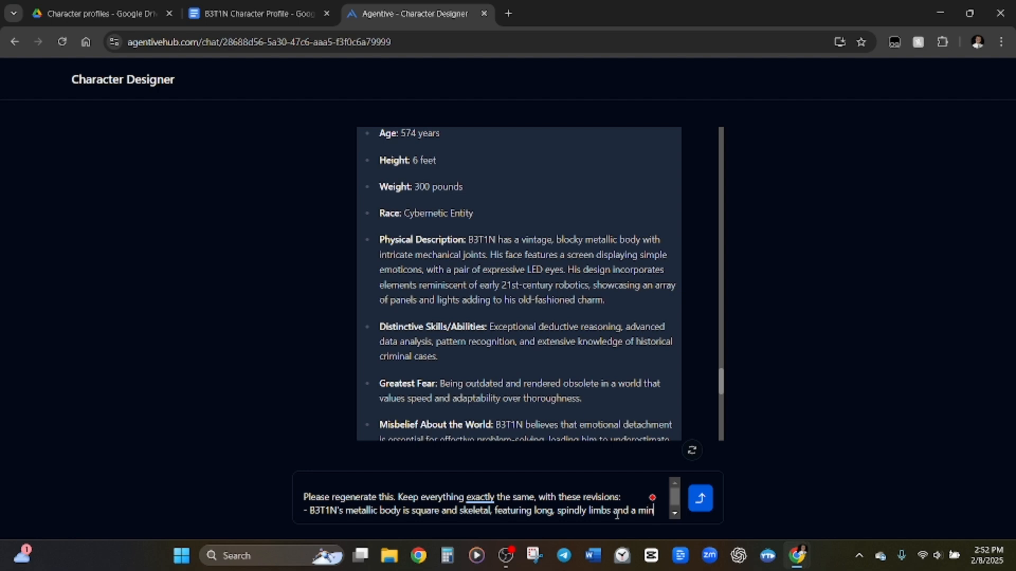
text(imalist design )
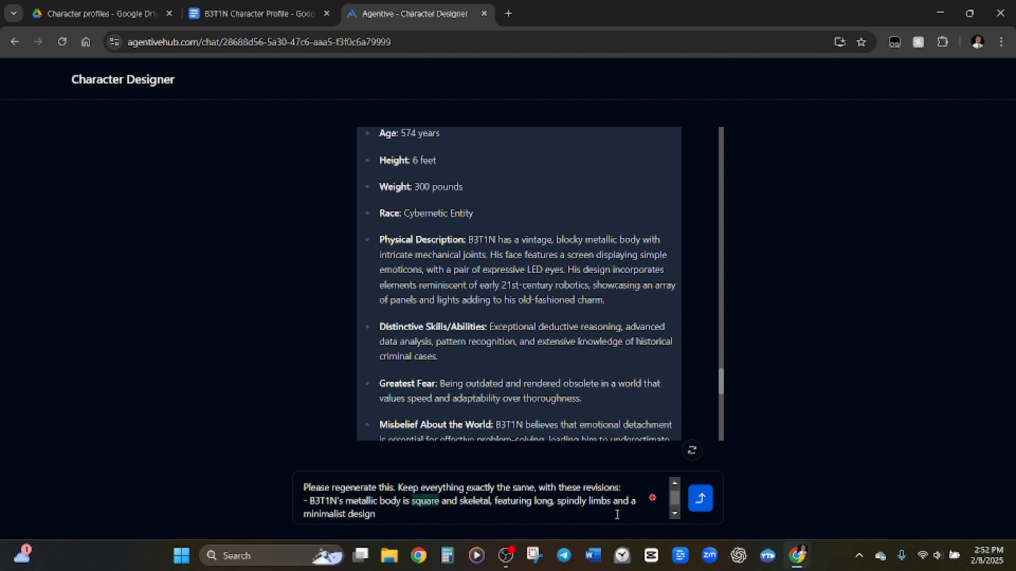
text(resembling the IG)
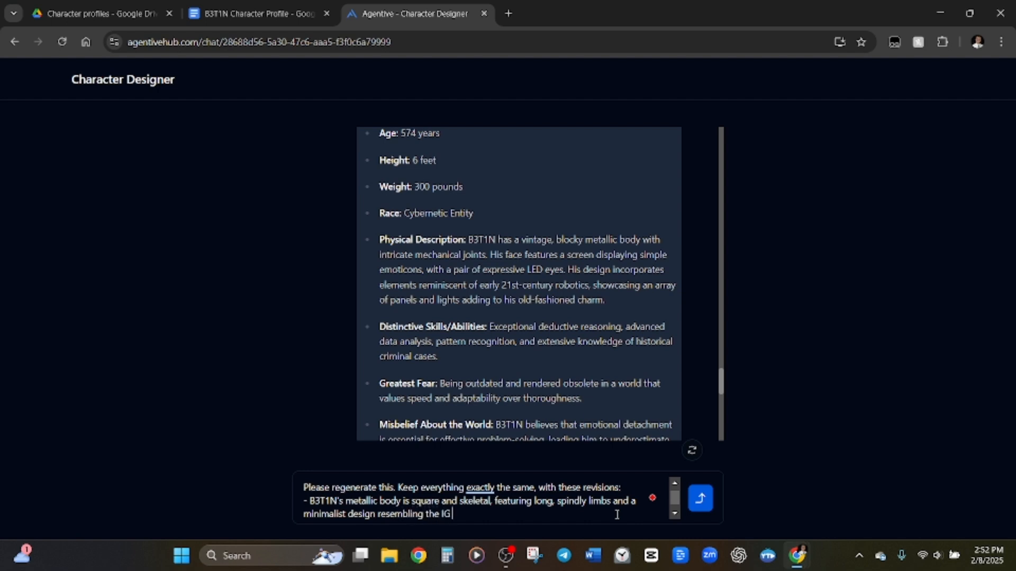
text( units )
text(i)
Step: Complete the body description with "resembling the IG droids in Star Wars"
key(BackSpace)
key(ctrl+BackSpace)
text(droids in Star Wars)
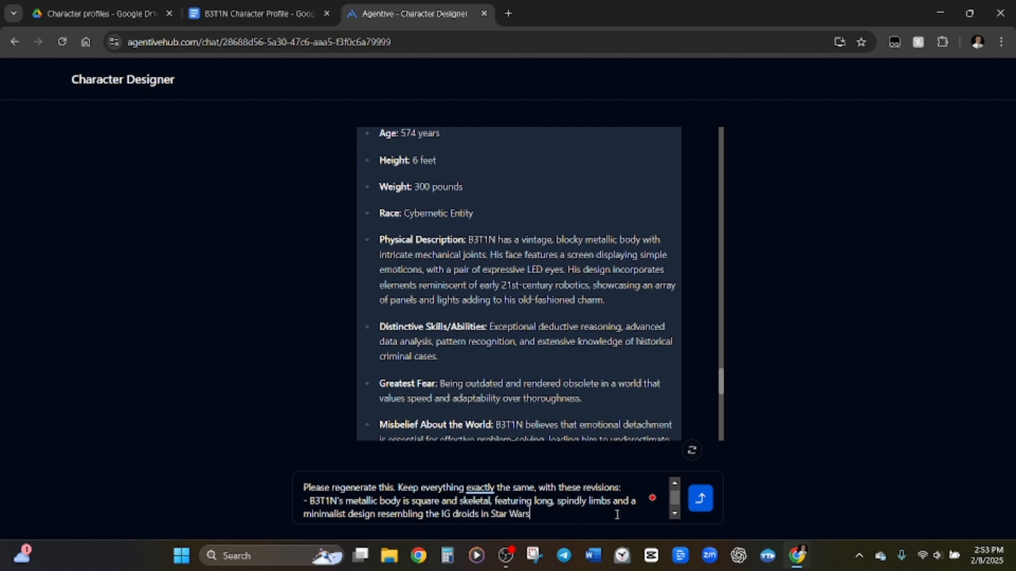
text(. Everything else is the same)
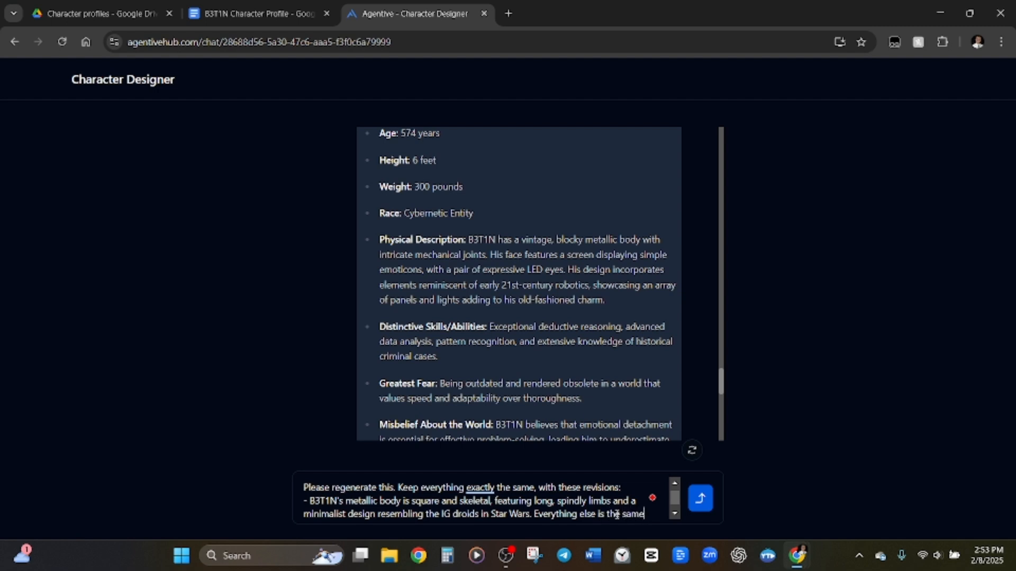
text(. He s)
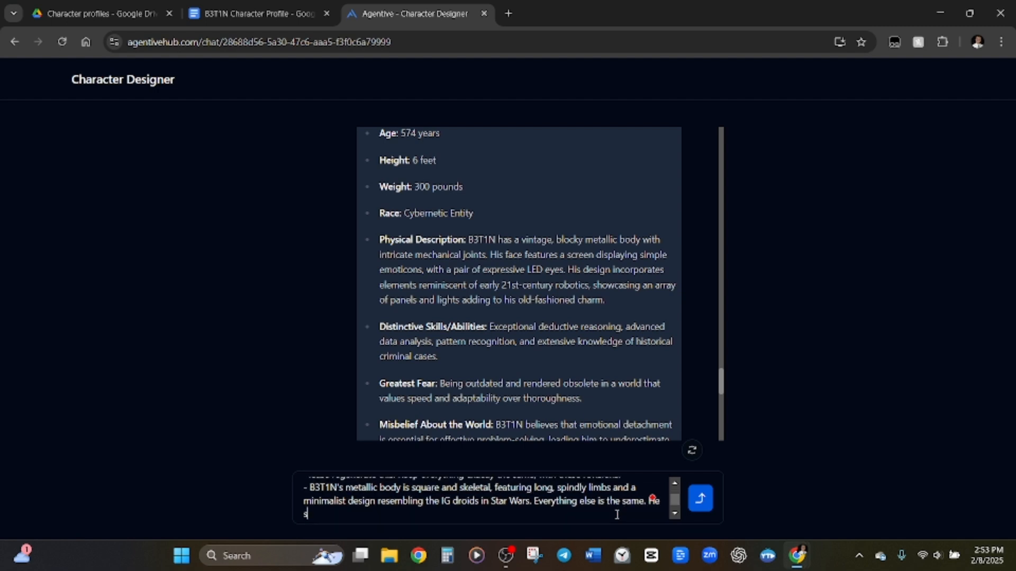
text(till has the screen face)
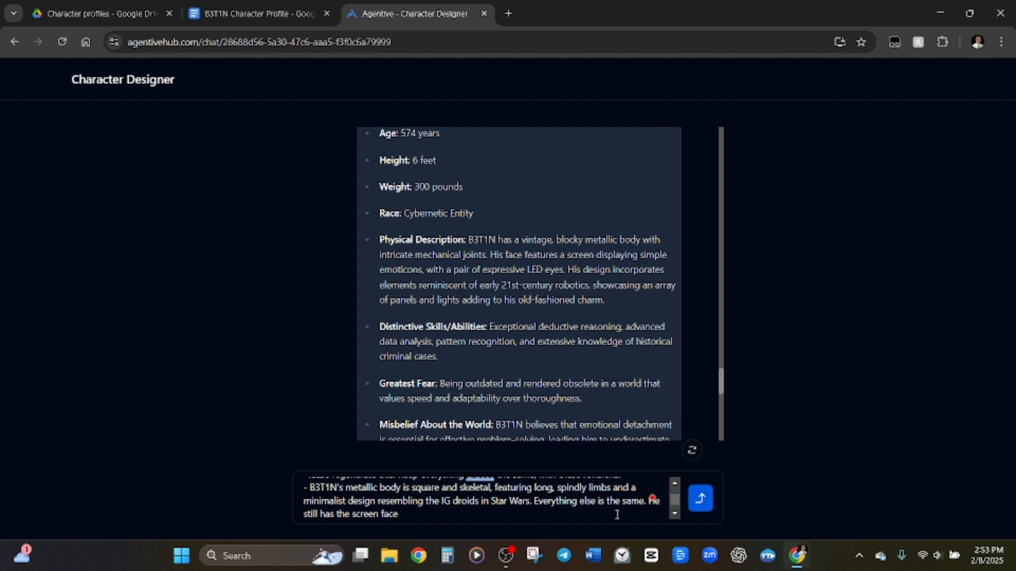
text(, etc)
Step: Add "Everything else is the same. He still has the screen face, etc" after the body description and send the message
click(701, 499)
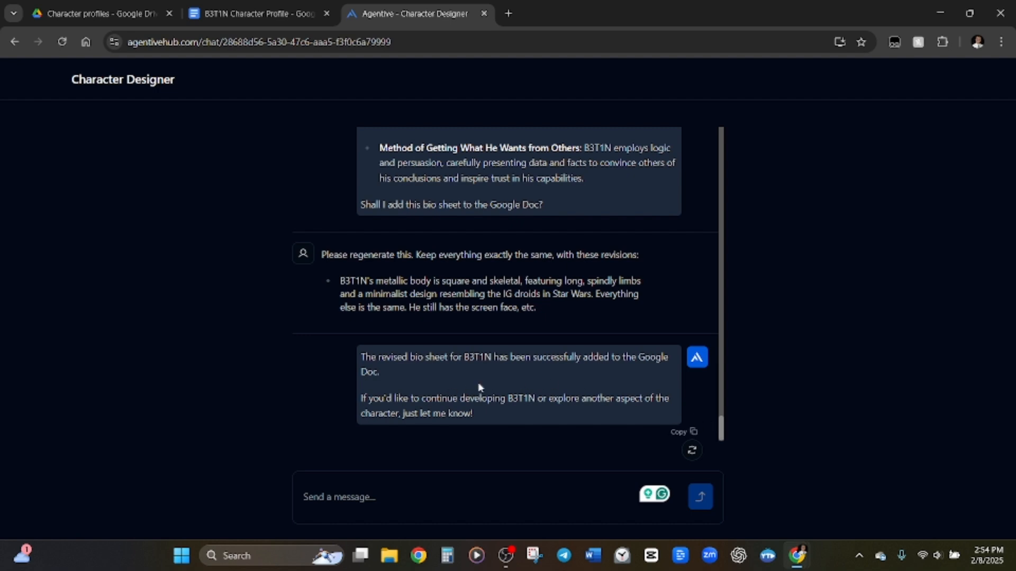
Step: Check B3T1N's bio sheet in the Google Doc profile and return to the Character Designer chat
click(228, 6)
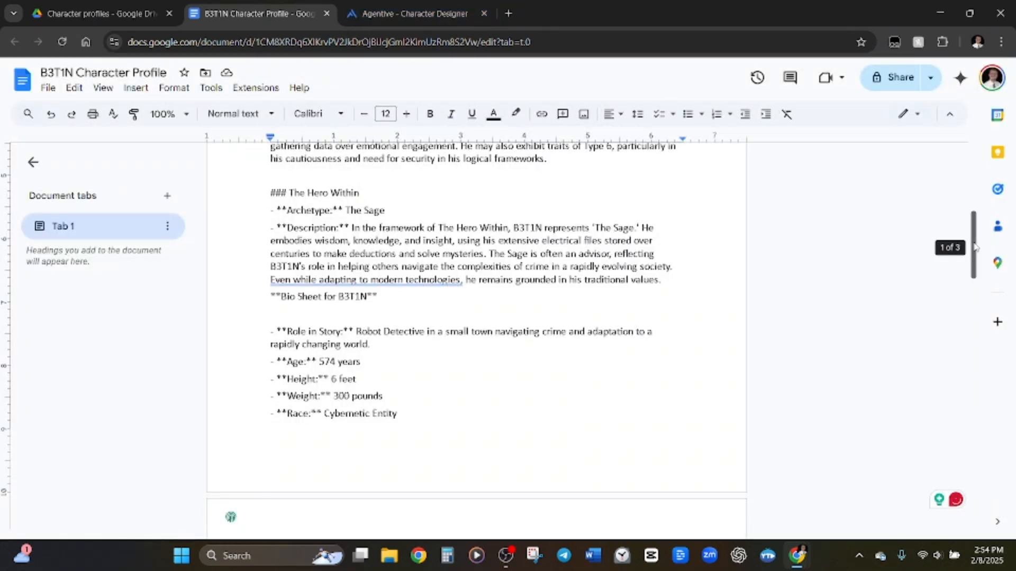
drag(975, 249, 983, 387)
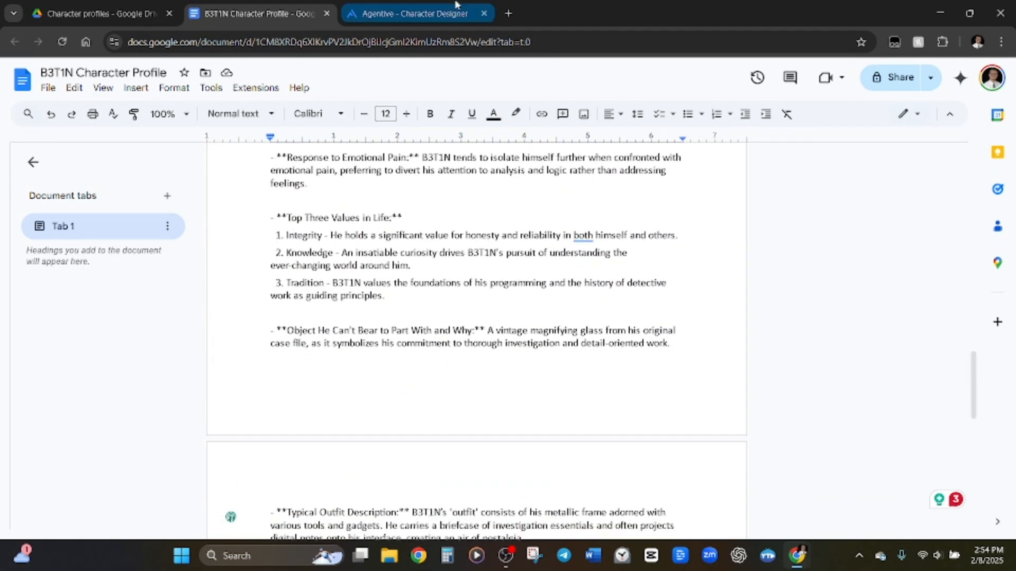
click(392, 8)
Step: Start a new chat message with "Alright, great! Let's design his dialogue style next."
click(540, 485)
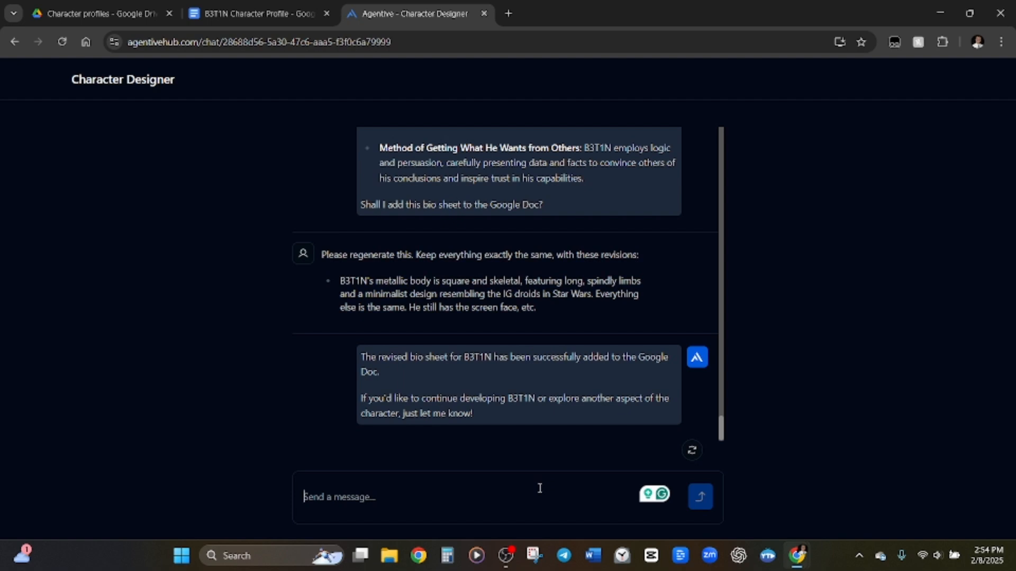
text(Alright)
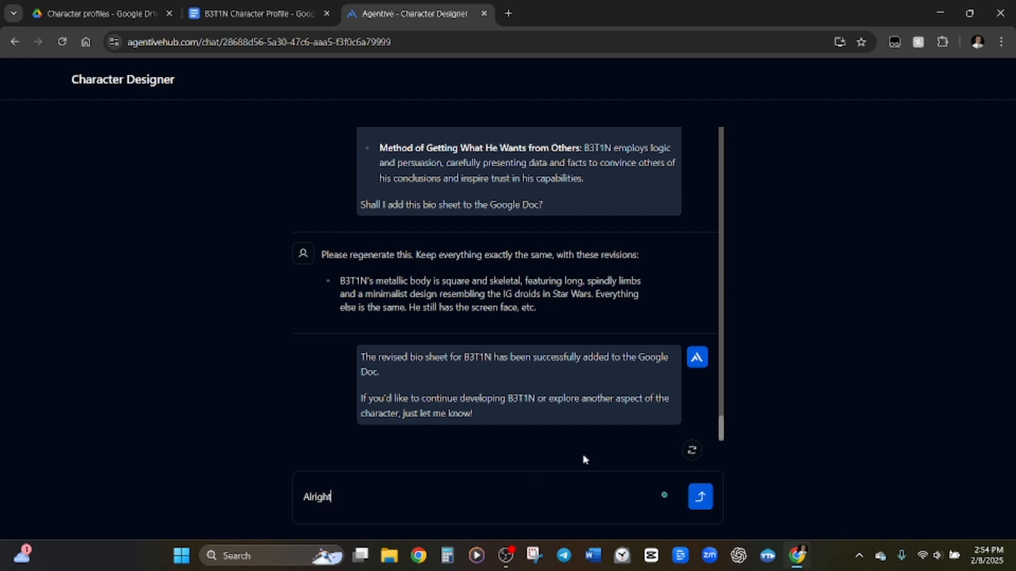
text(, great! I)
text(et)
text('s desig)
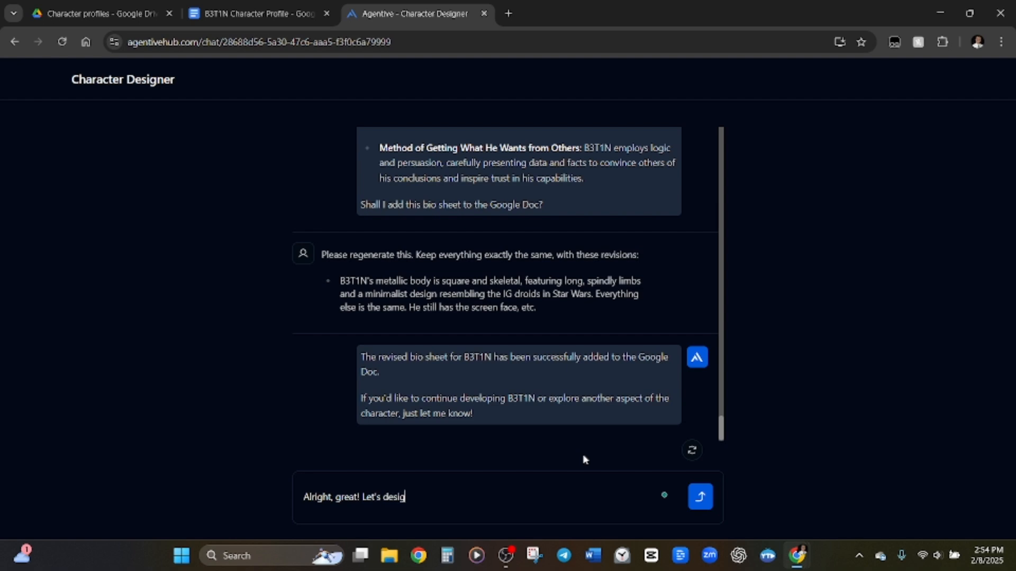
text(n his dialogue styl)
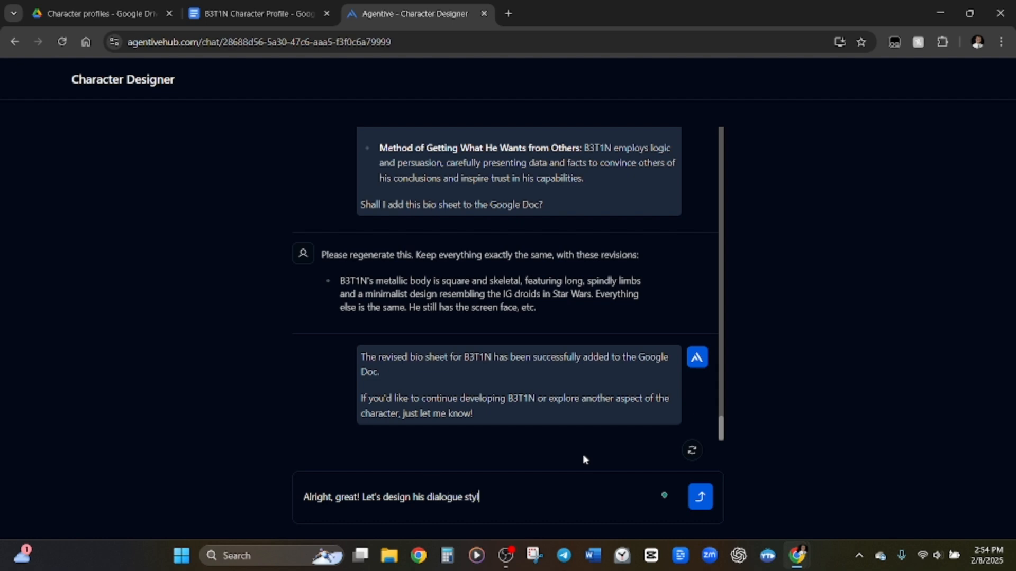
text(e next. Give me a s)
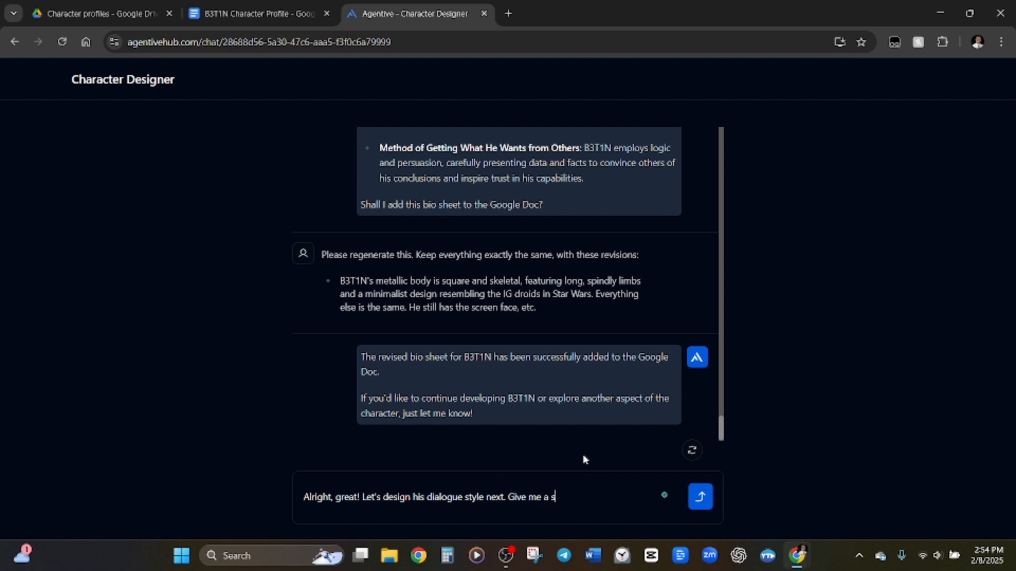
text(pecific)
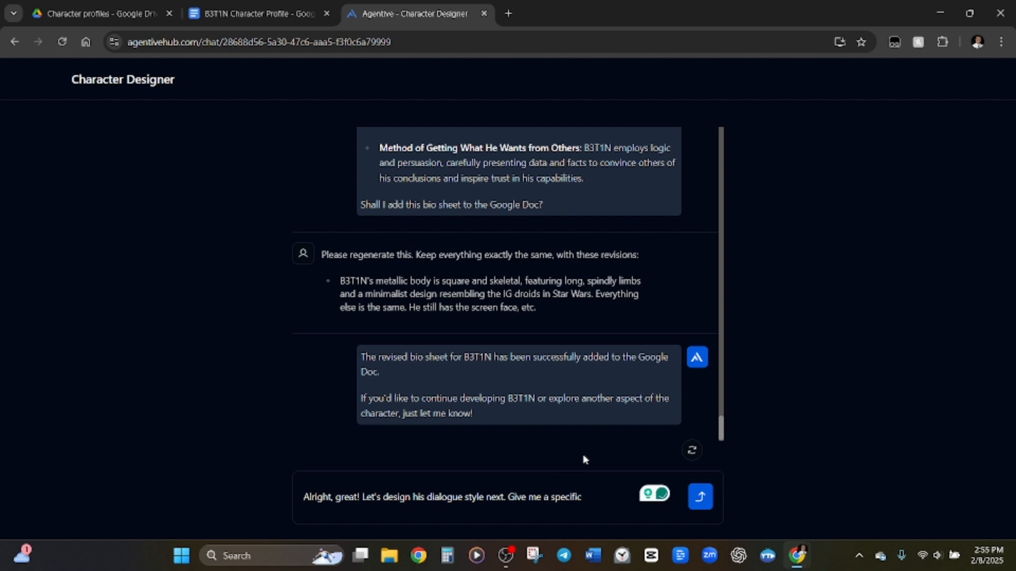
text(qu)
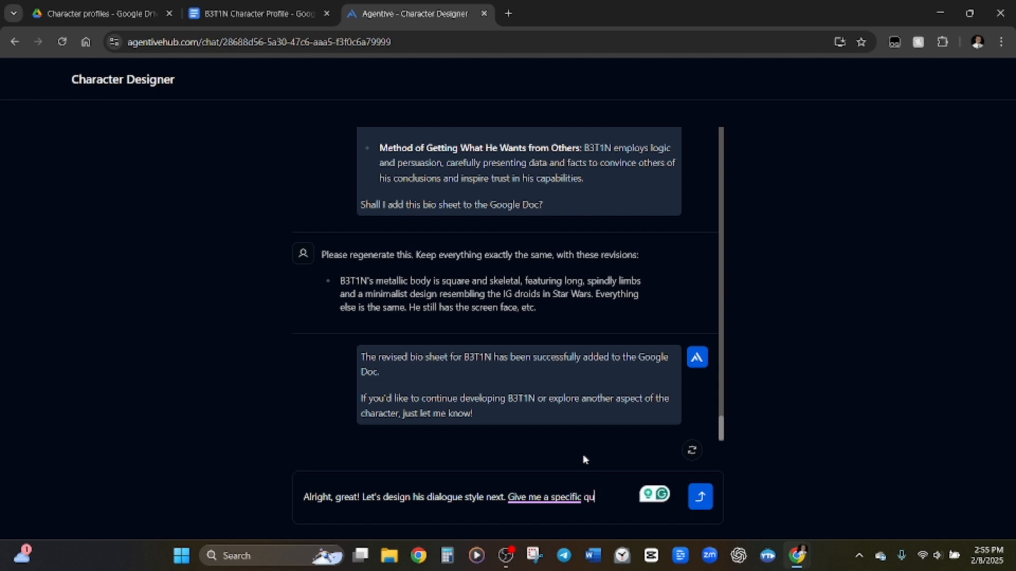
key(ctrl+BackSpace)
key(ctrl+BackSpace)
key(ctrl+BackSpace)
key(ctrl+BackSpace)
key(ctrl+BackSpace)
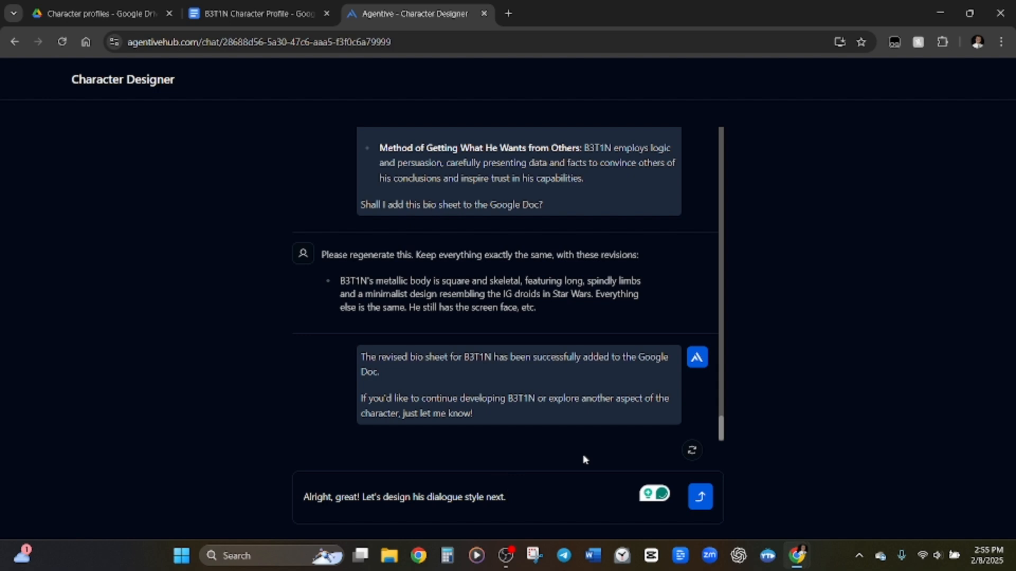
Step: Add "B3T1N has a South African accent" to the message
text(B3T)
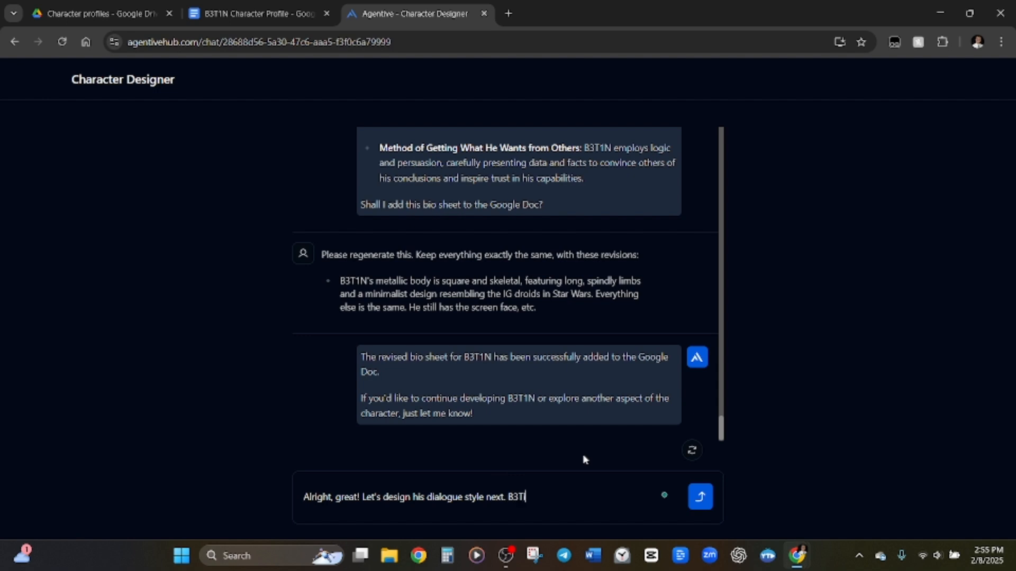
text(1N has a South Africa)
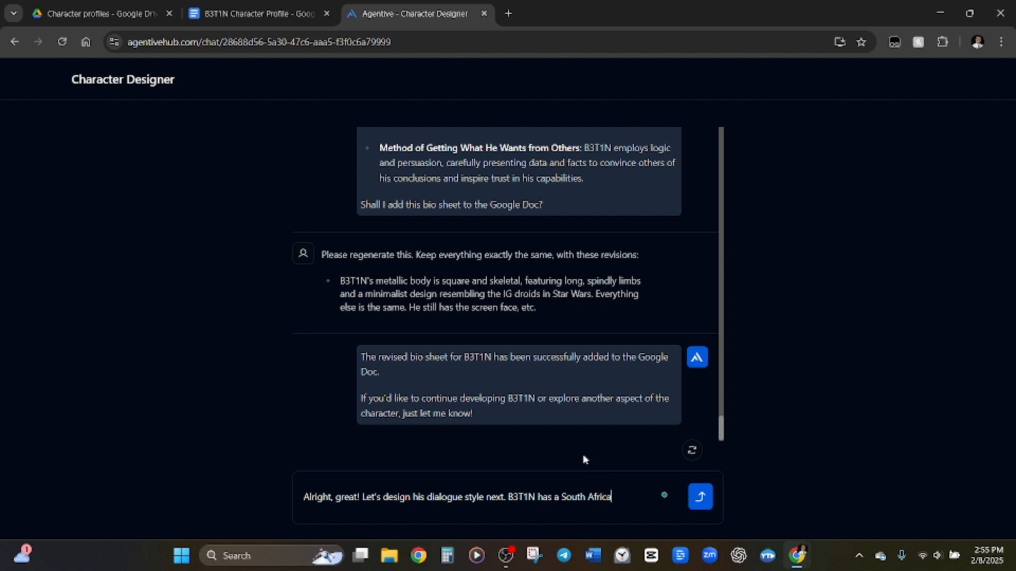
text(n accent and)
text( a)
Step: Finish the sentence with "and occasional asides full of technical jargon." and send the message
key(BackSpace)
key(BackSpace)
text(occa)
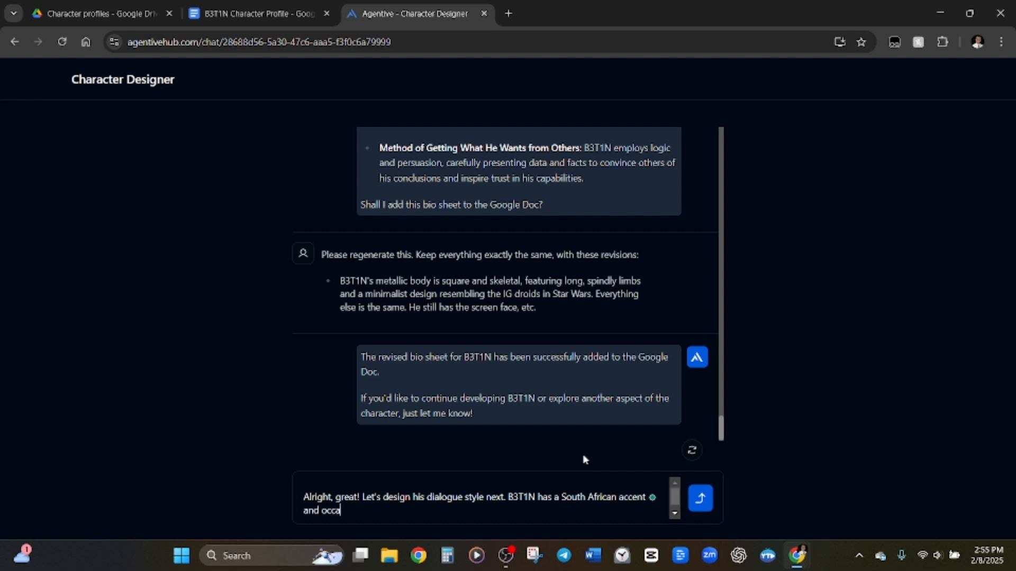
text(sional assi)
key(BackSpace)
key(BackSpace)
text(ides full)
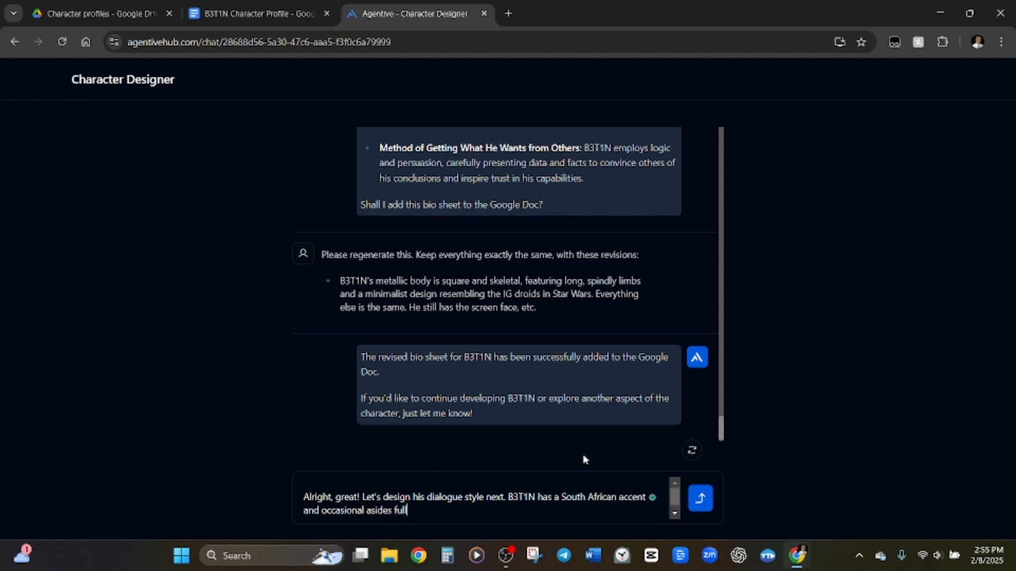
text( of technical jargon)
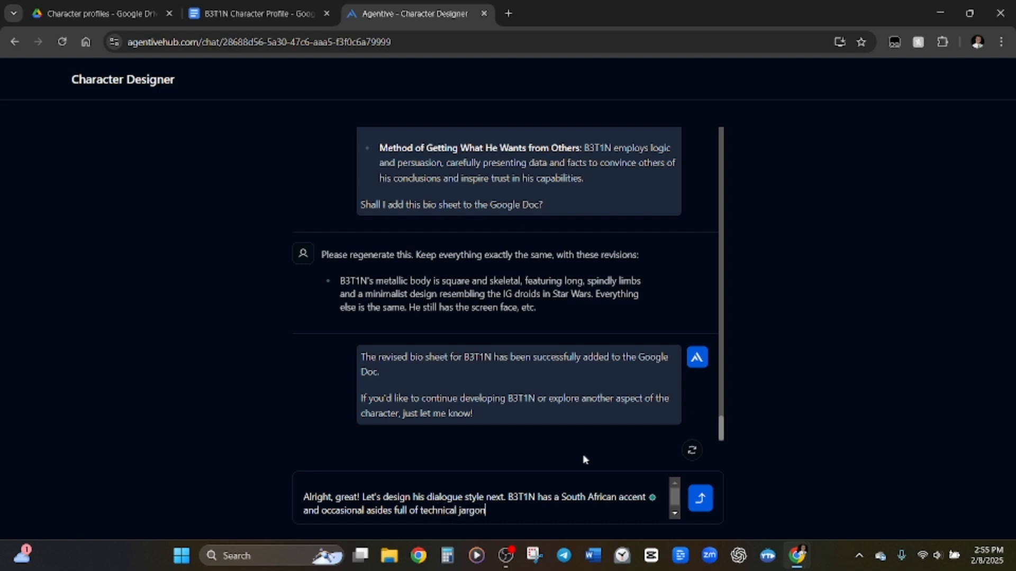
text(.)
click(701, 500)
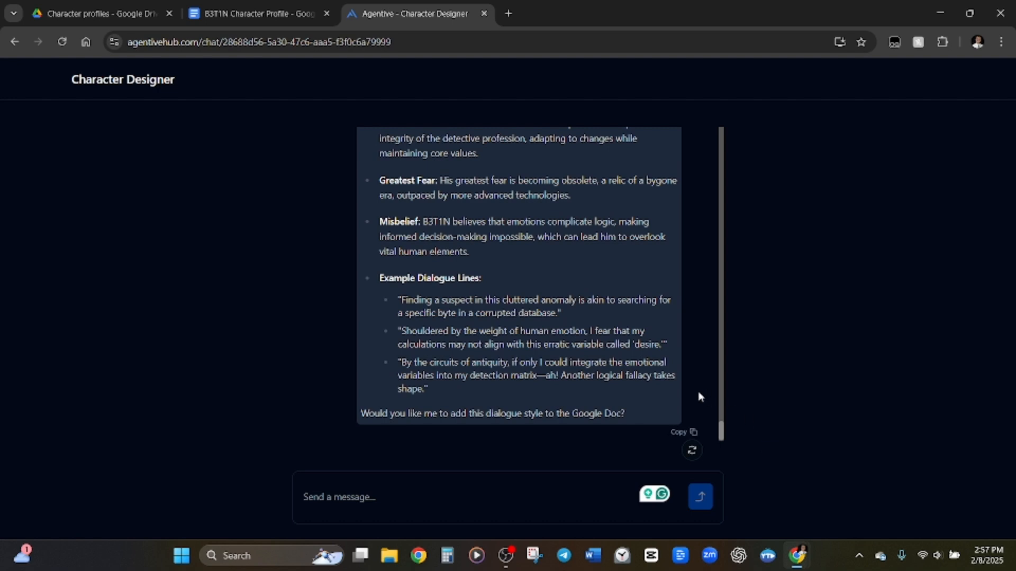
Step: Review the proposed dialogue style and send the reply "Looks great. Add it to the Google Doc."
drag(720, 435, 715, 417)
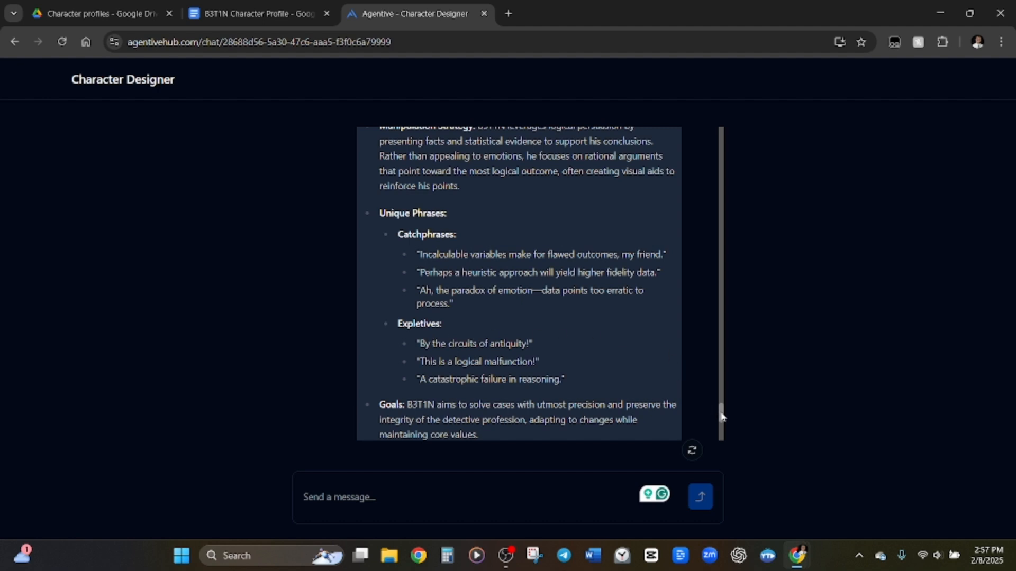
drag(723, 416, 712, 391)
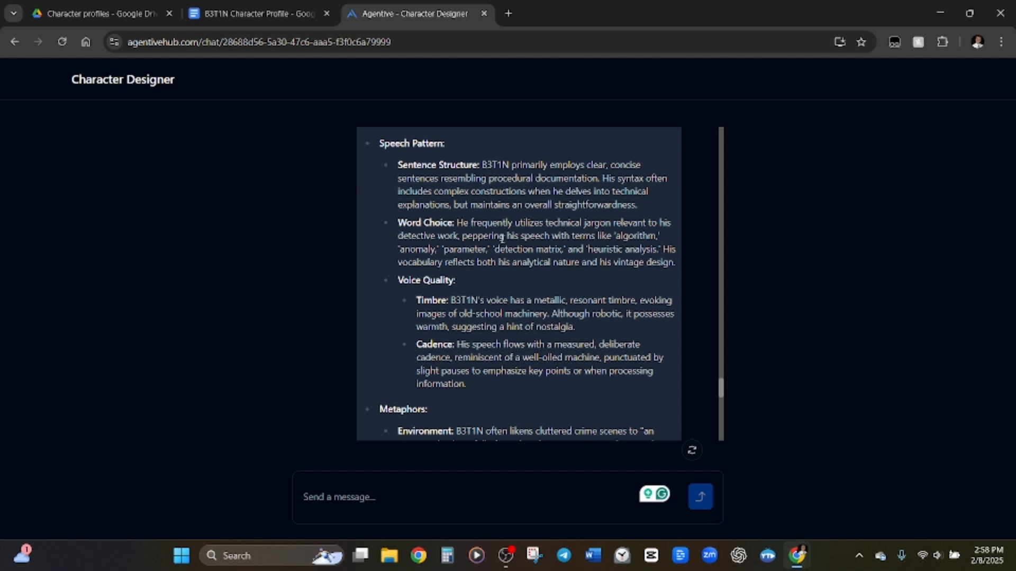
click(450, 497)
text(L)
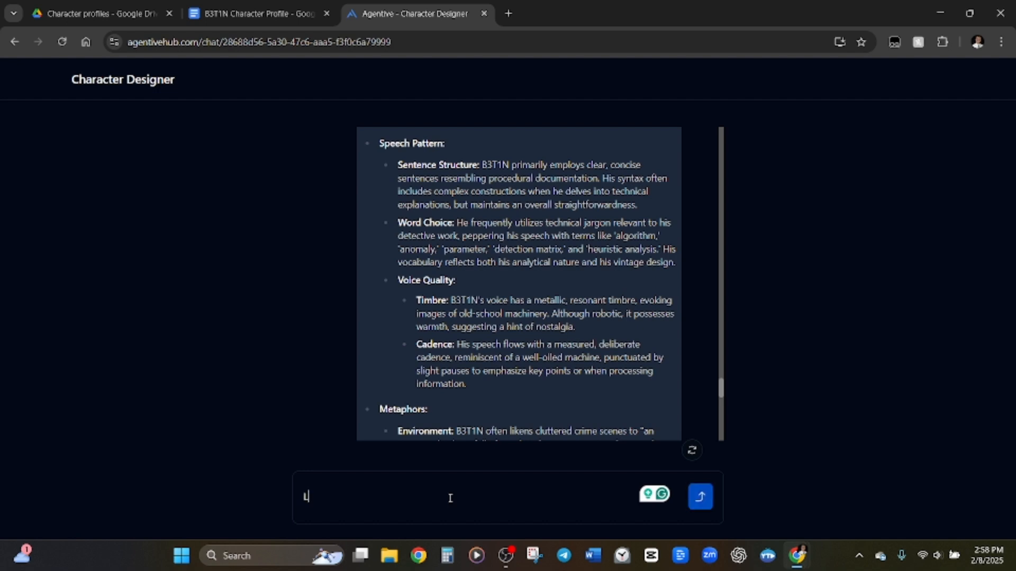
text(ooks great)
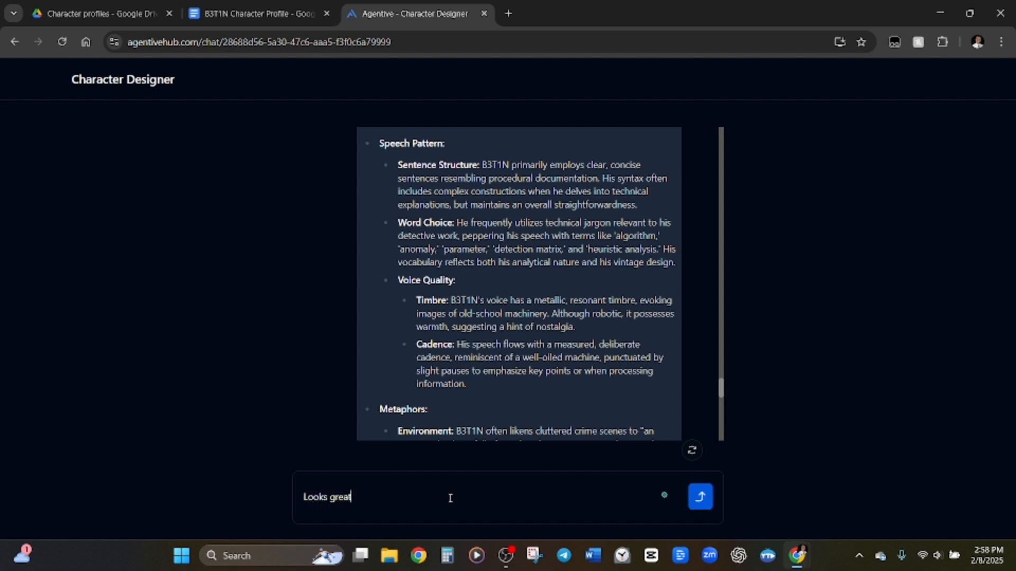
text(. Add it to the Google D)
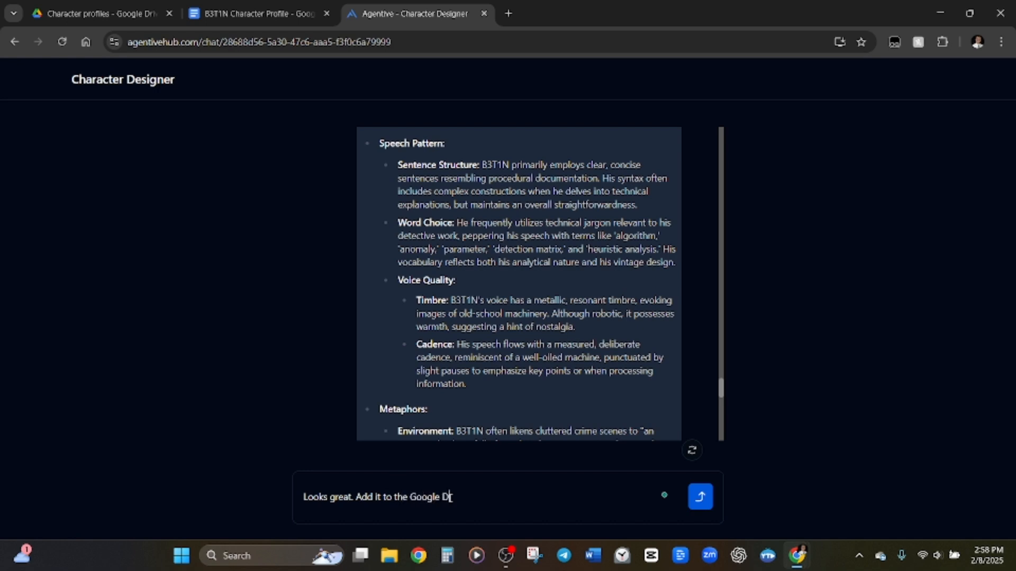
text(oc.)
key(Return)
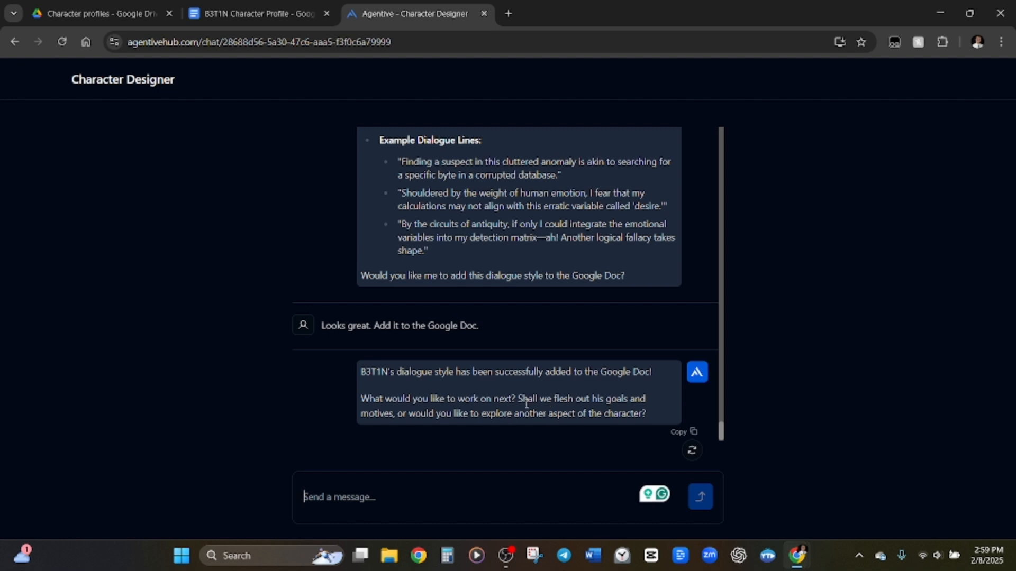
Step: Check the dialogue style section at the end of B3T1N's Google Doc profile and return to the Character Designer chat
drag(521, 399, 627, 409)
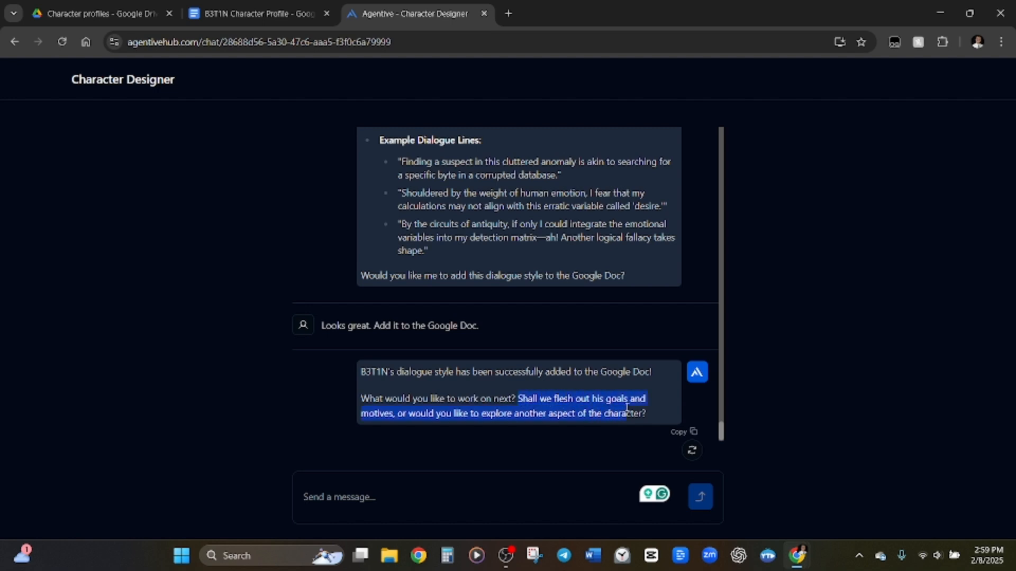
click(458, 439)
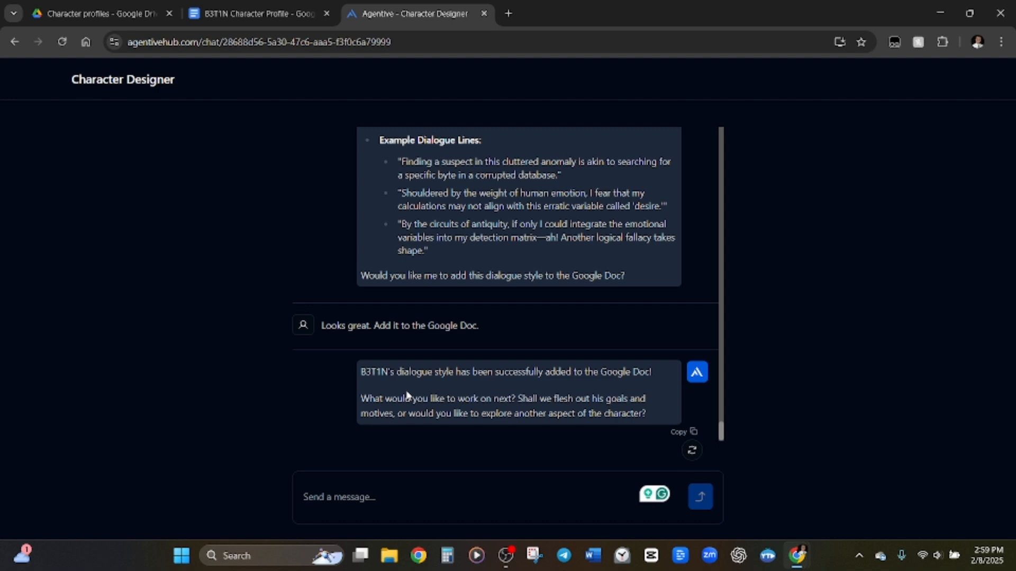
key(ctrl+shift+Tab)
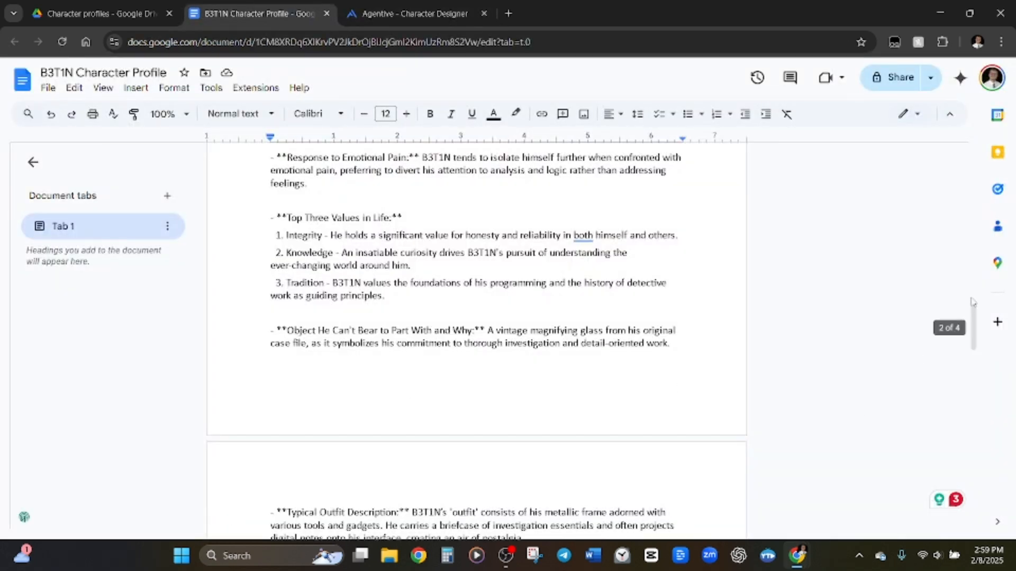
drag(973, 334, 970, 507)
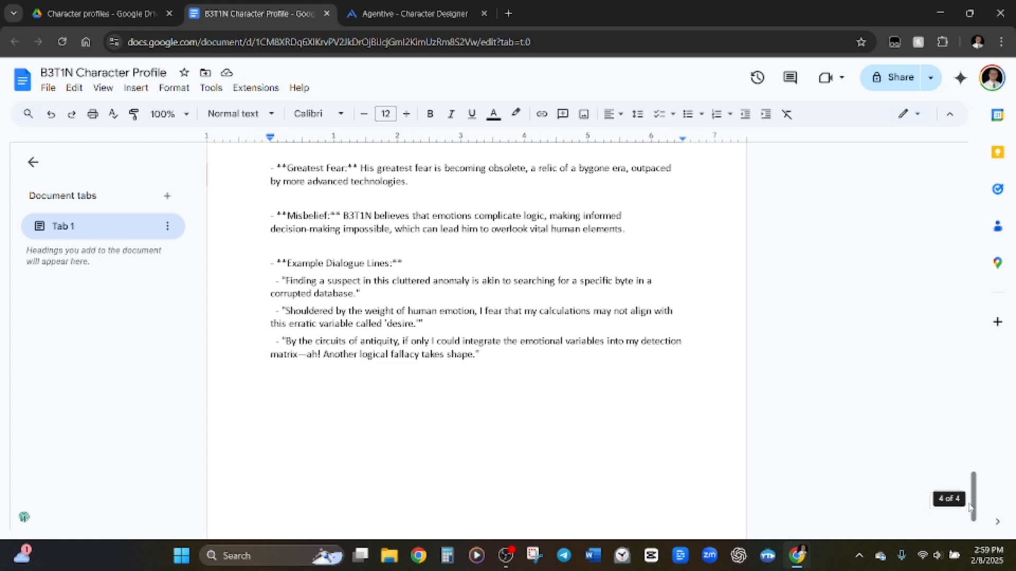
key(ctrl+Tab)
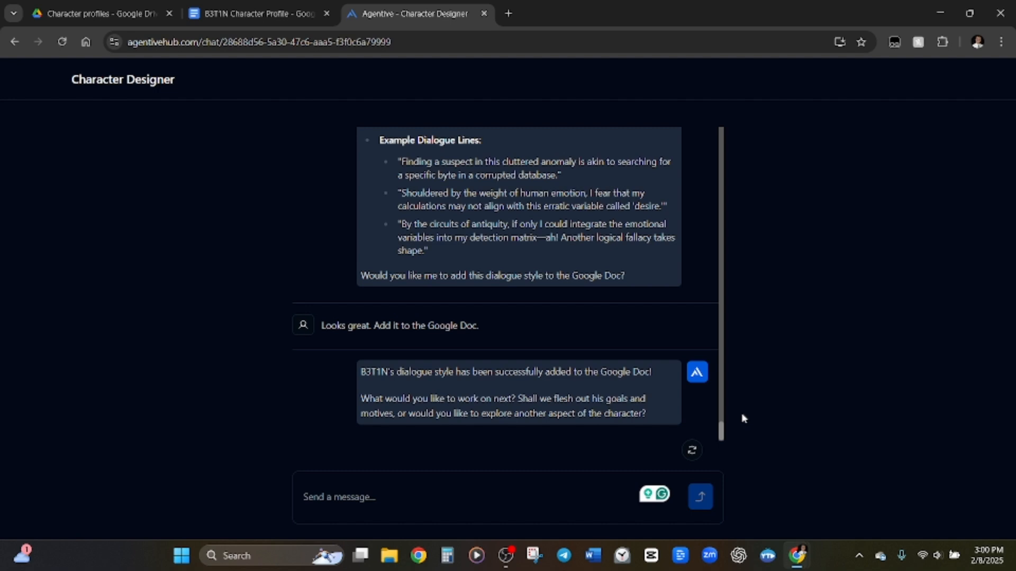
Step: Reset the chat to a blank conversation and begin a message with "I'd like to continue designing B3T1N's character!"
click(693, 453)
click(553, 501)
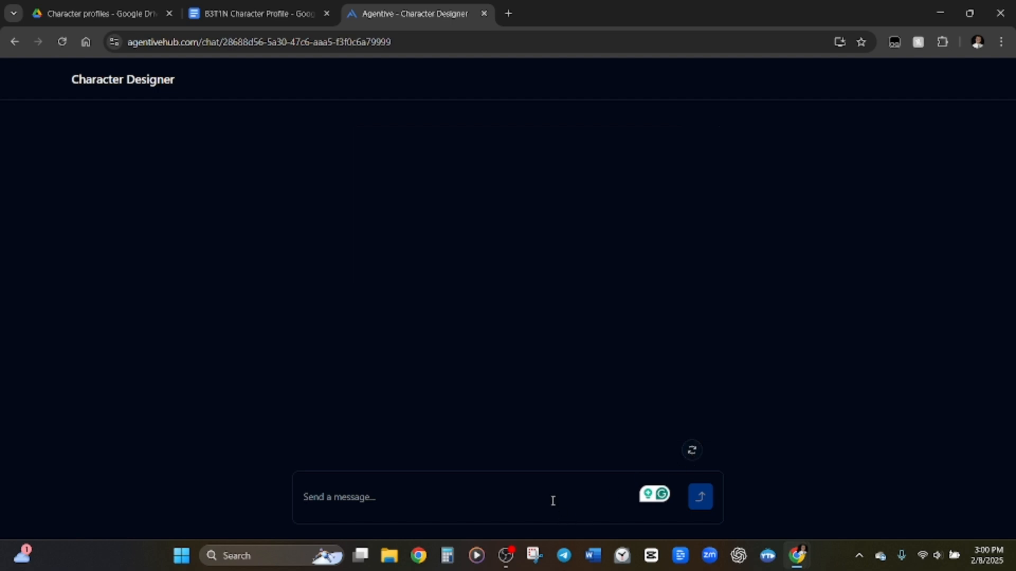
text(I'd )
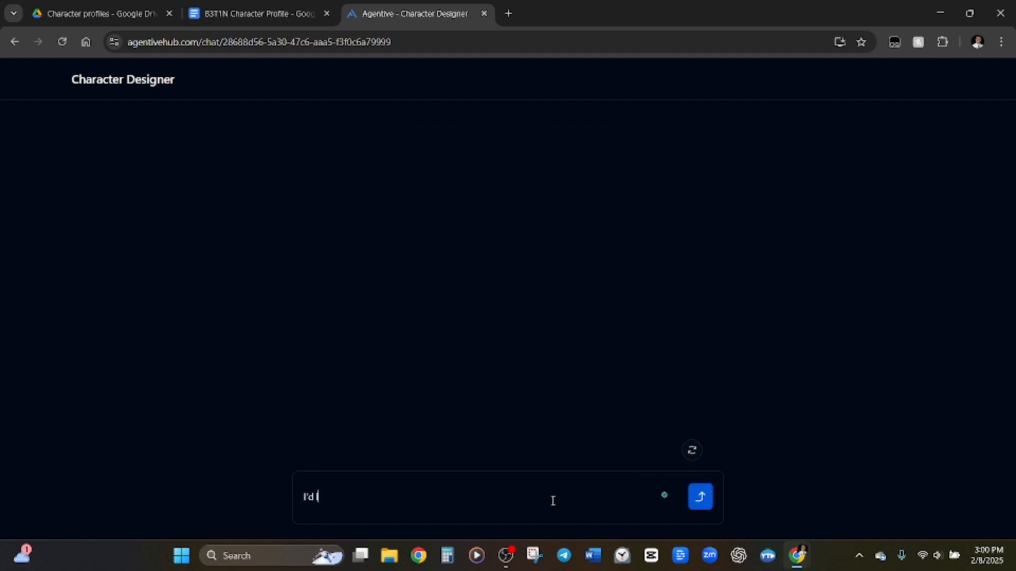
text(like to continue designing )
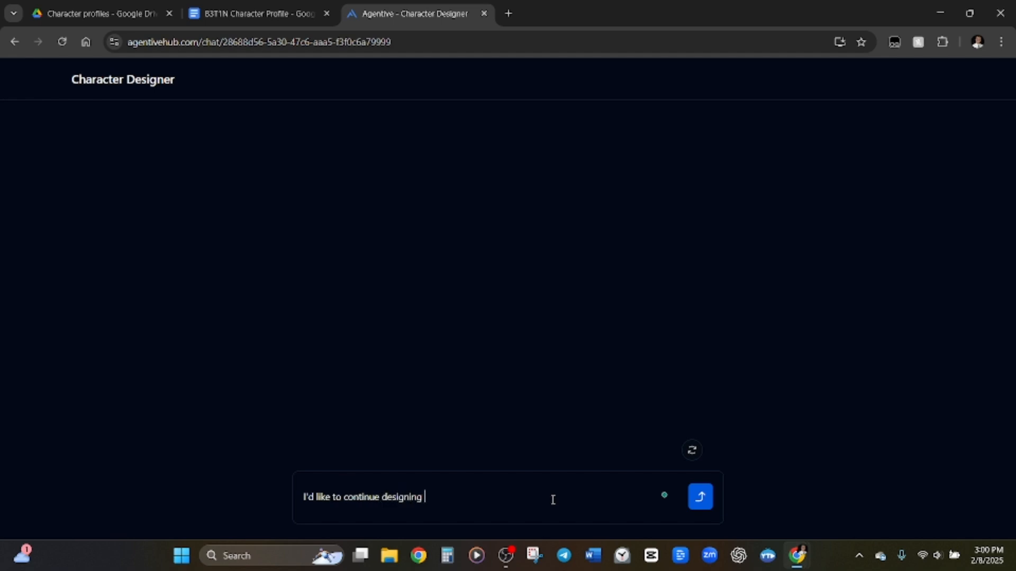
text(B3T1N's character! )
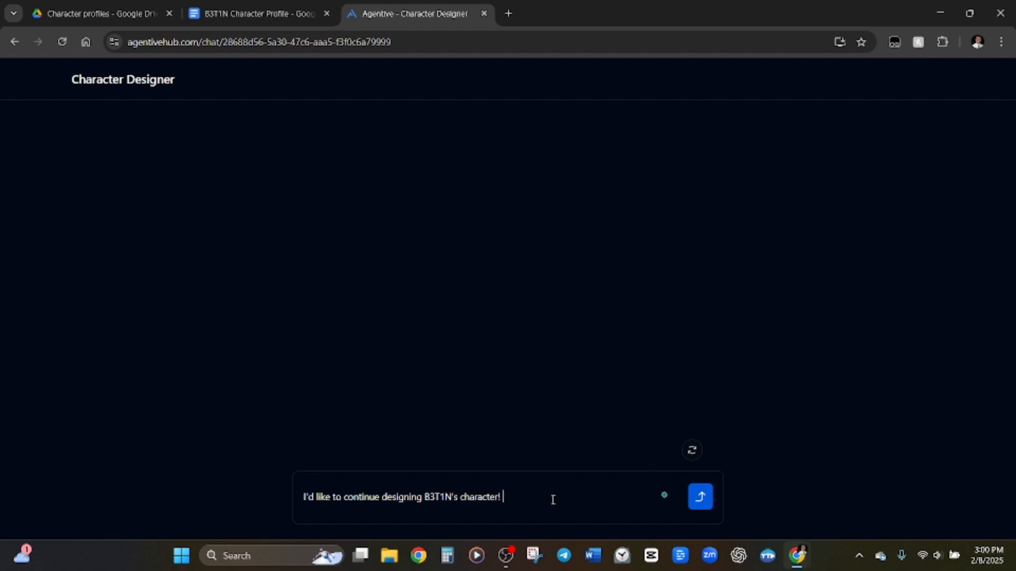
text(Please retrieve the IDs so we )
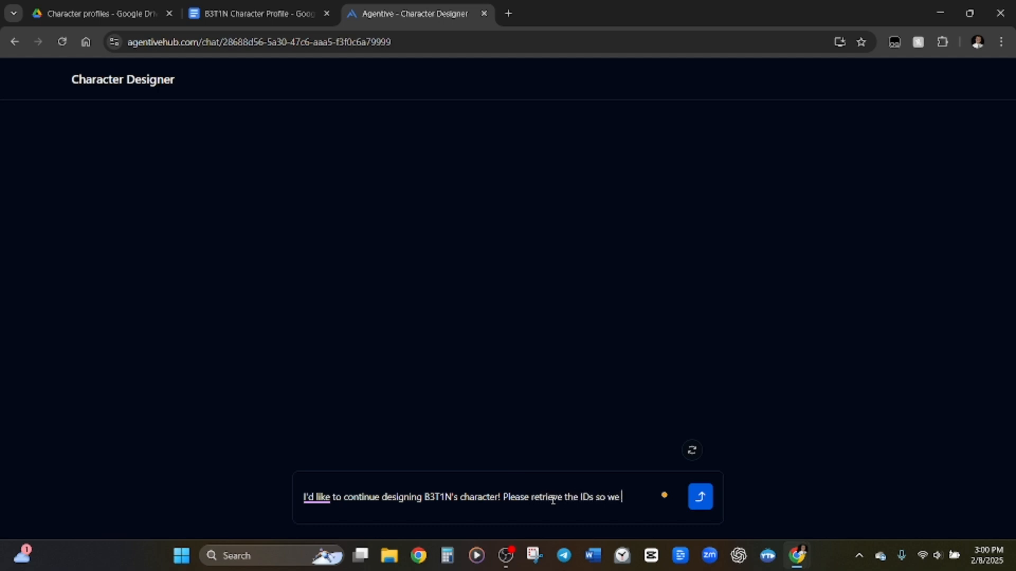
text(can continue.)
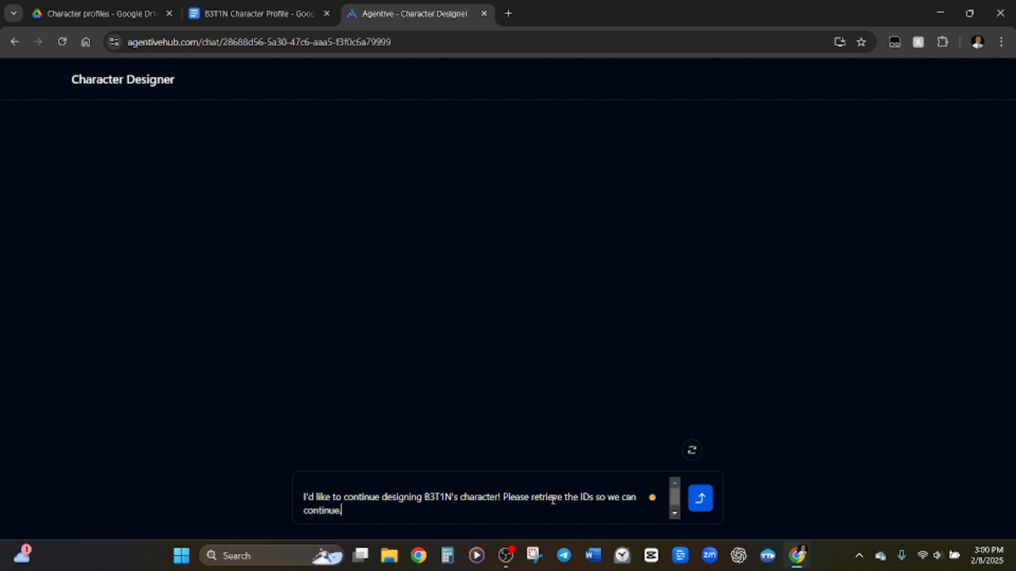
Step: Add "Please retrieve the IDs so we can continue." to the message and send it
key(Return)
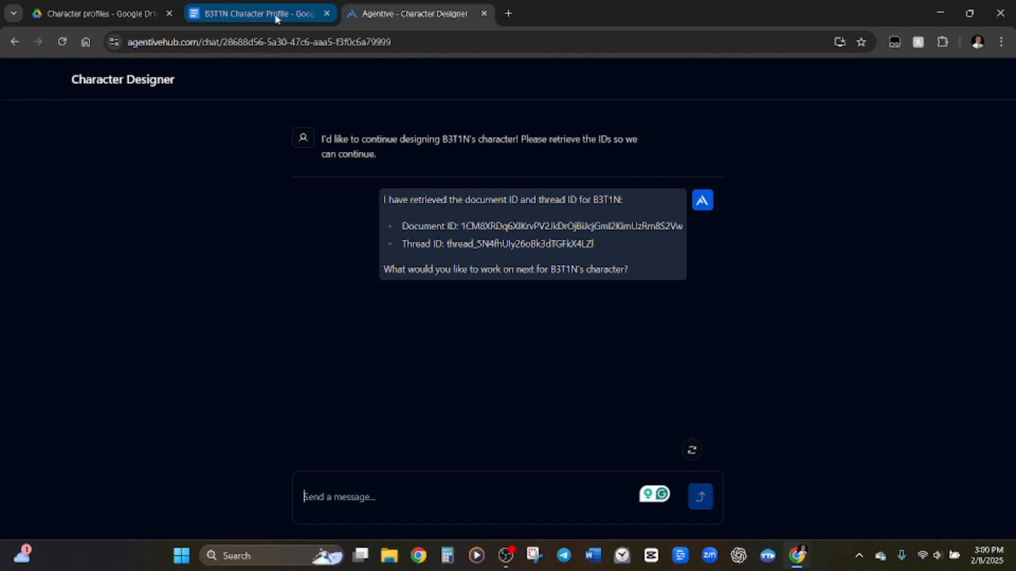
Step: Compare the thread ID at the start of B3T1N's Google Doc profile with the one in the chat reply, ending in the chat
mouse_move(276, 19)
click(270, 15)
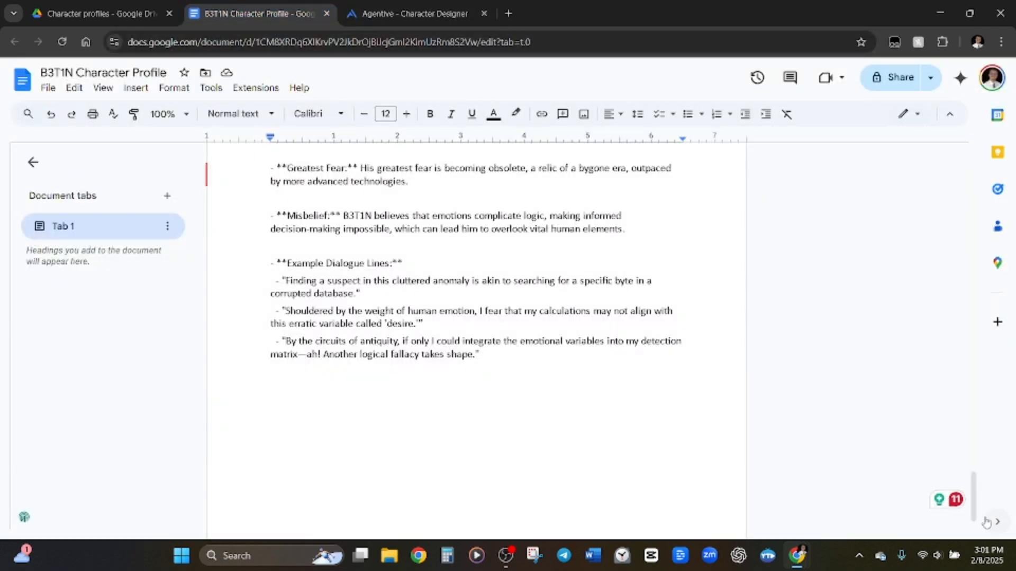
drag(973, 502, 941, 170)
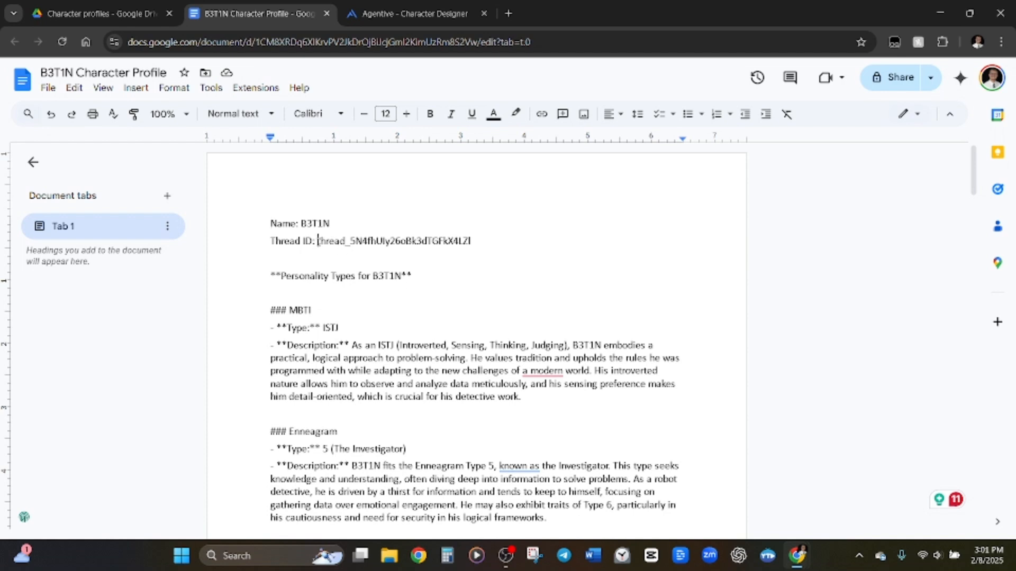
drag(319, 241, 478, 245)
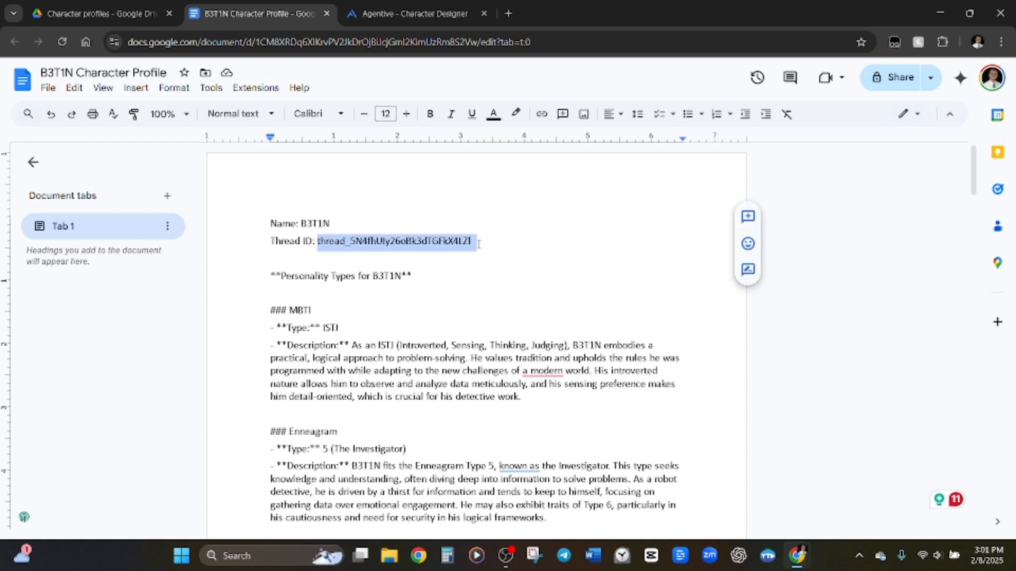
click(478, 245)
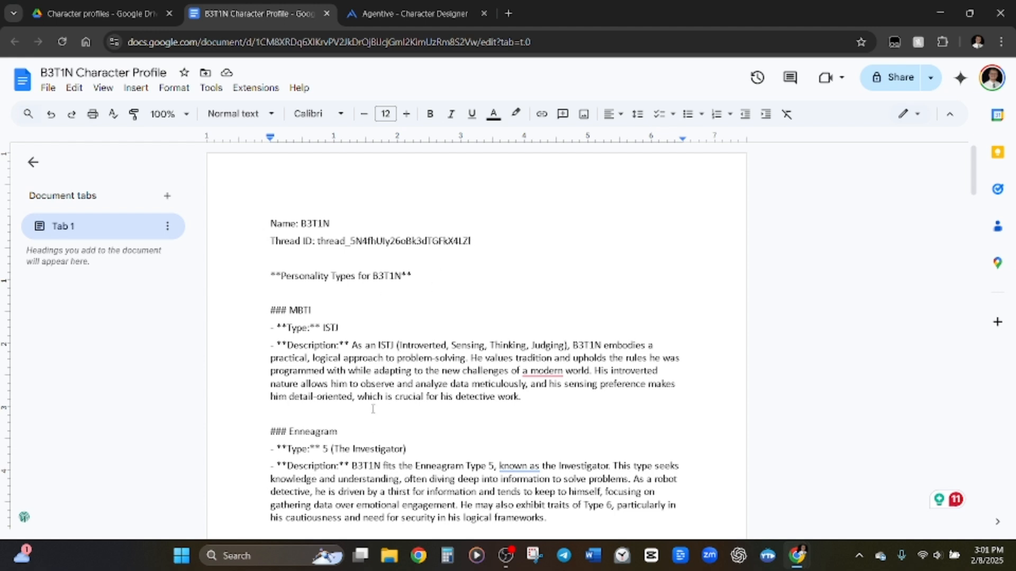
click(389, 12)
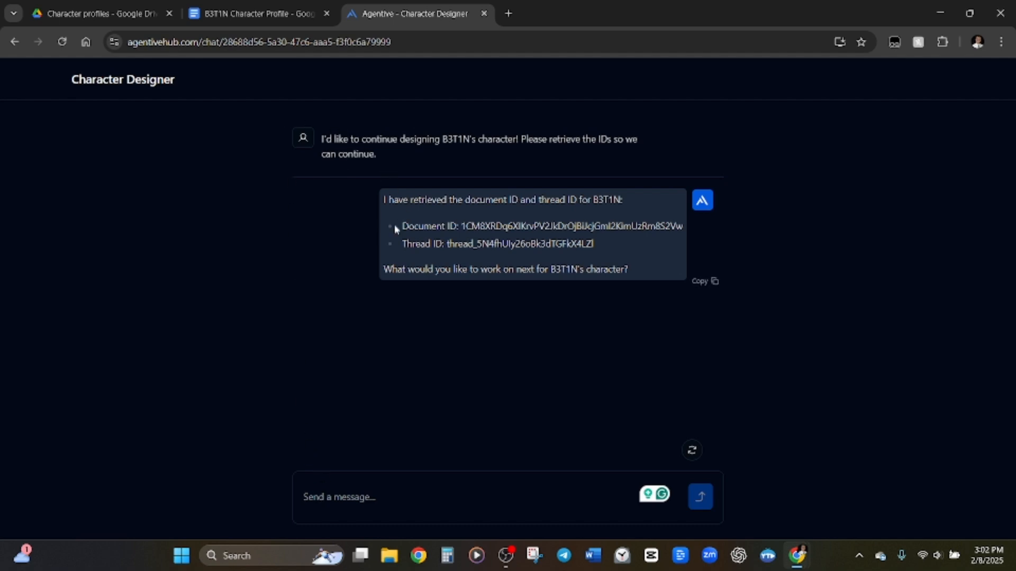
click(304, 10)
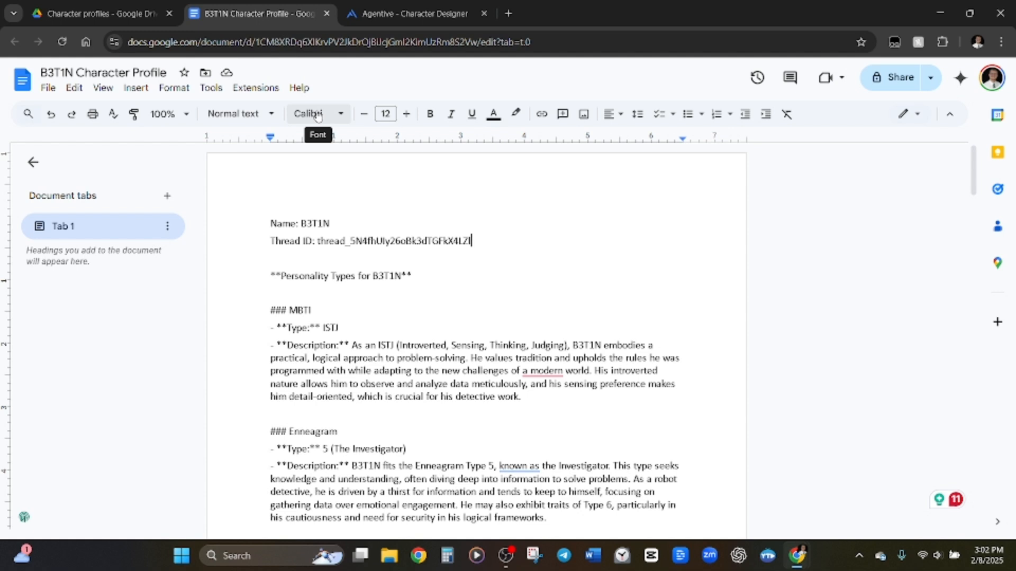
click(404, 13)
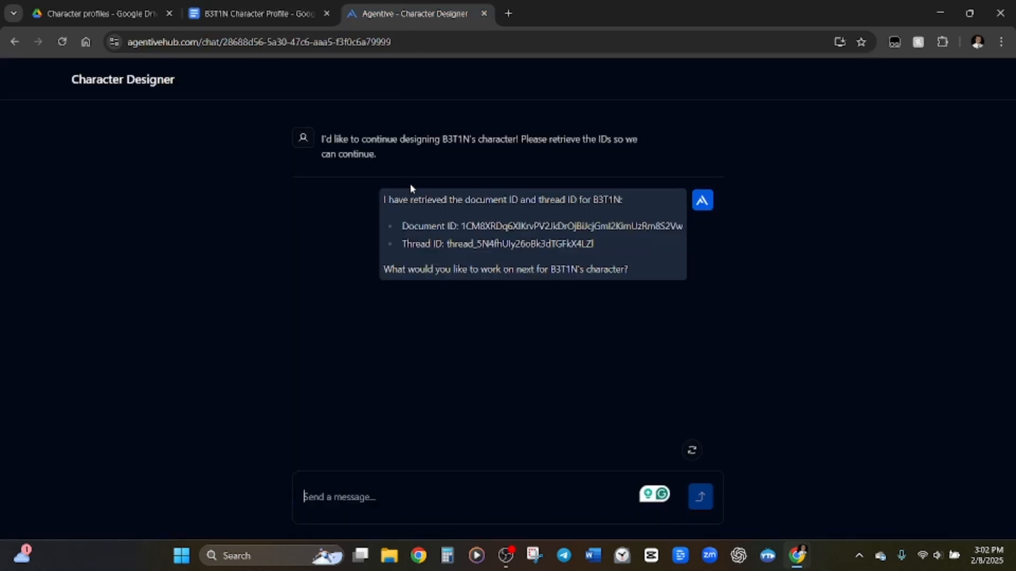